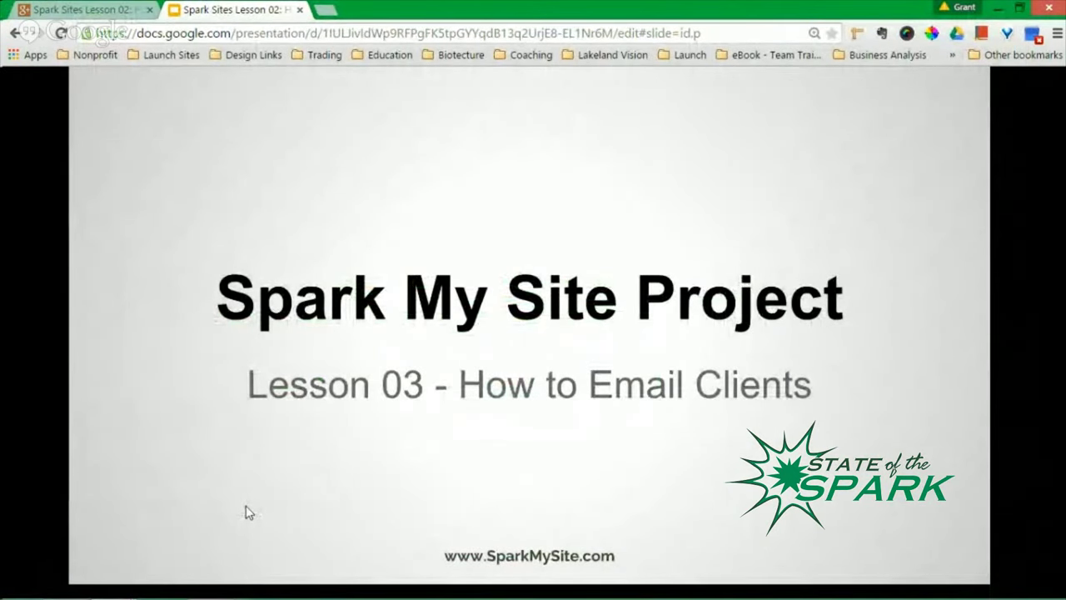
- Advance the slideshow to the Email List slide, then bring up the site's About page in Chrome
click(255, 423)
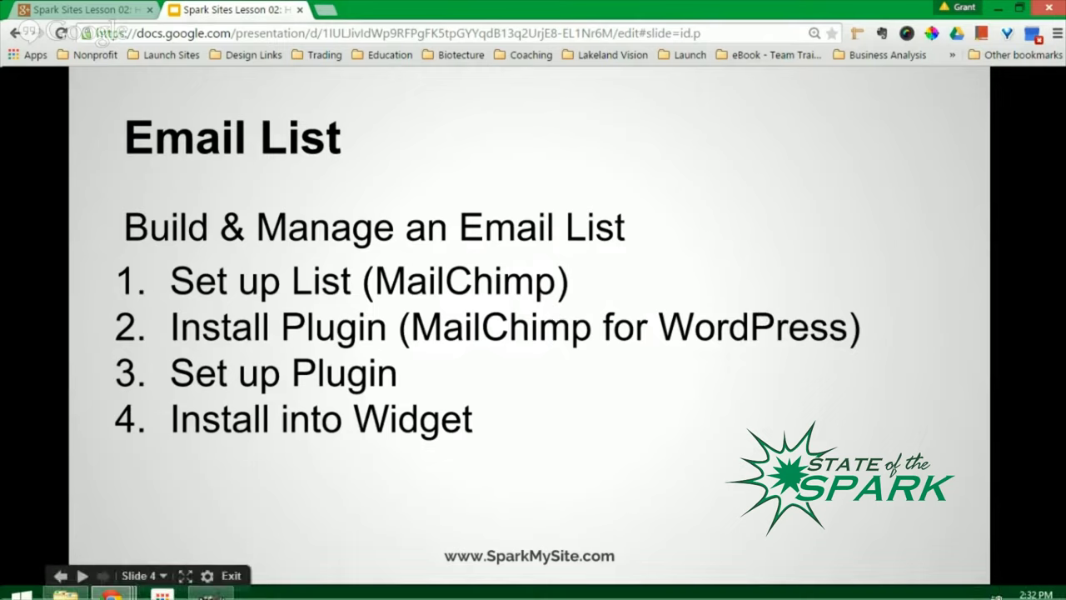
click(100, 500)
click(255, 8)
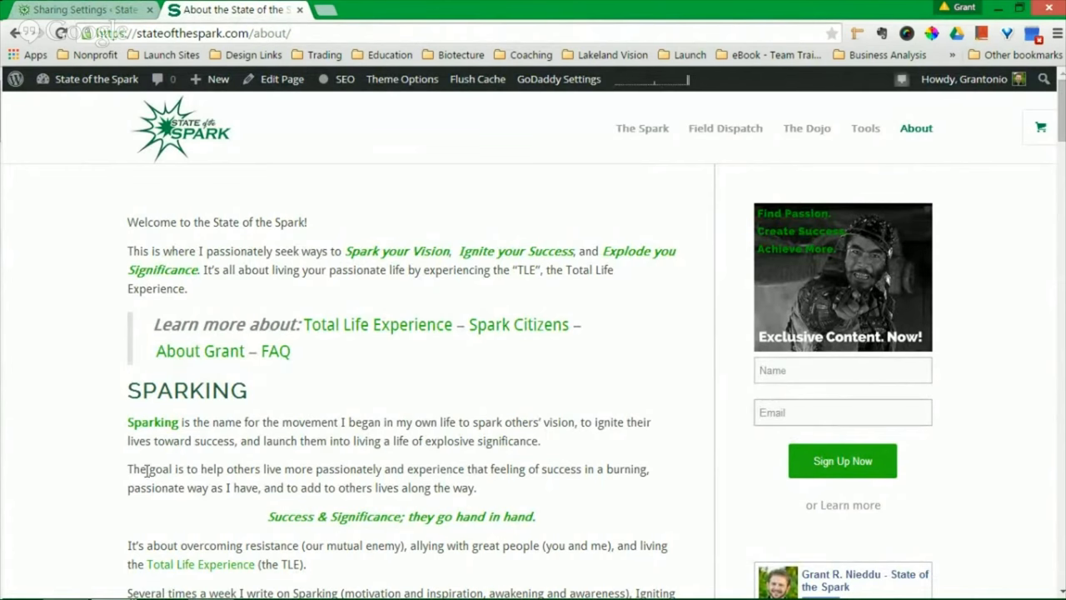
- Switch between the site's browser window and the Email List slideshow, ending on the browser
mouse_move(117, 591)
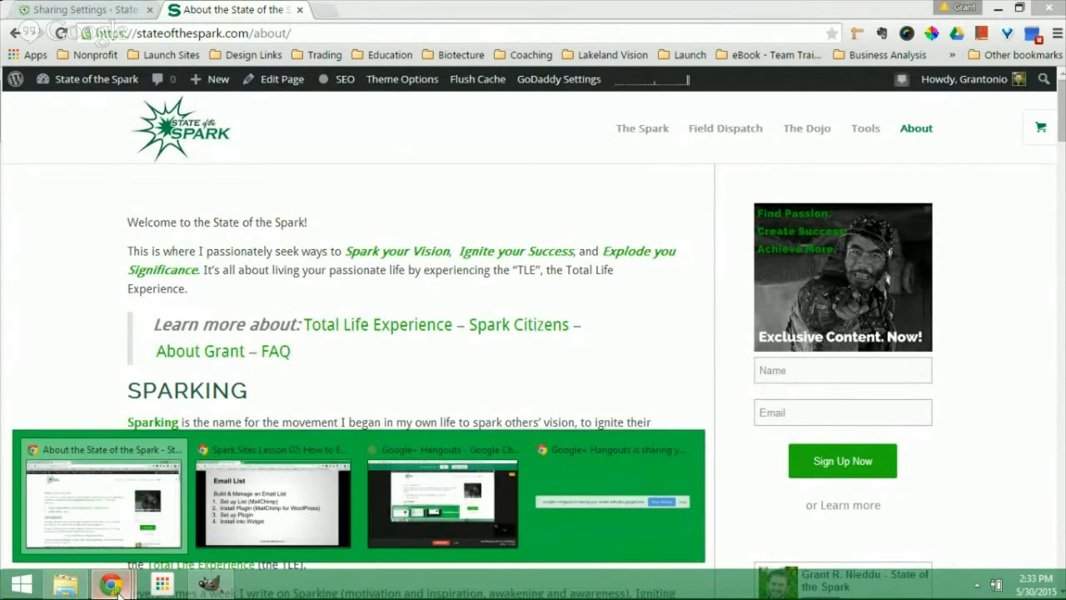
click(105, 510)
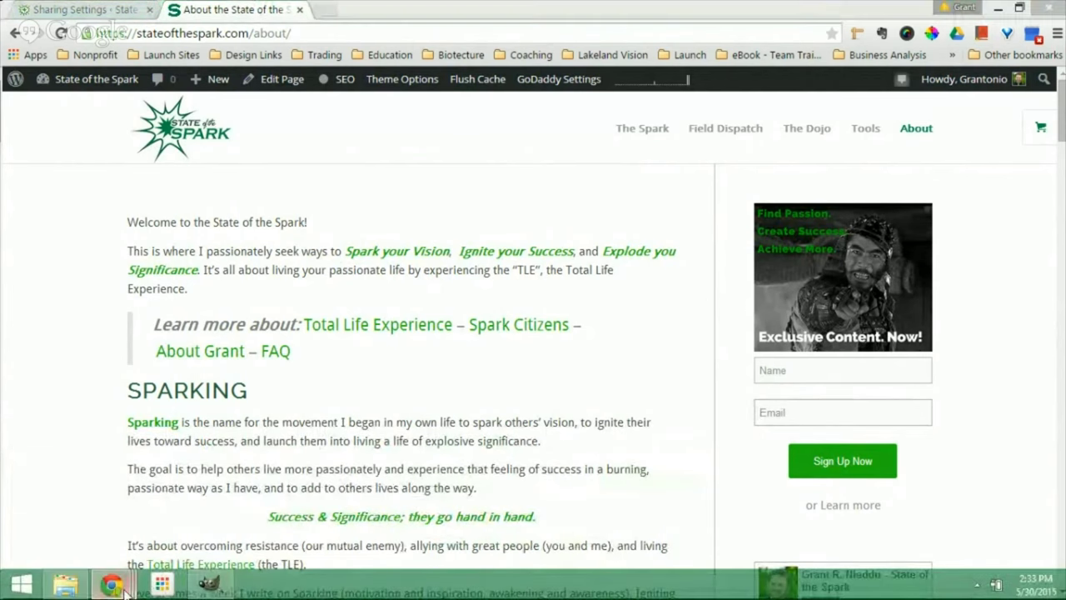
mouse_move(111, 586)
click(253, 516)
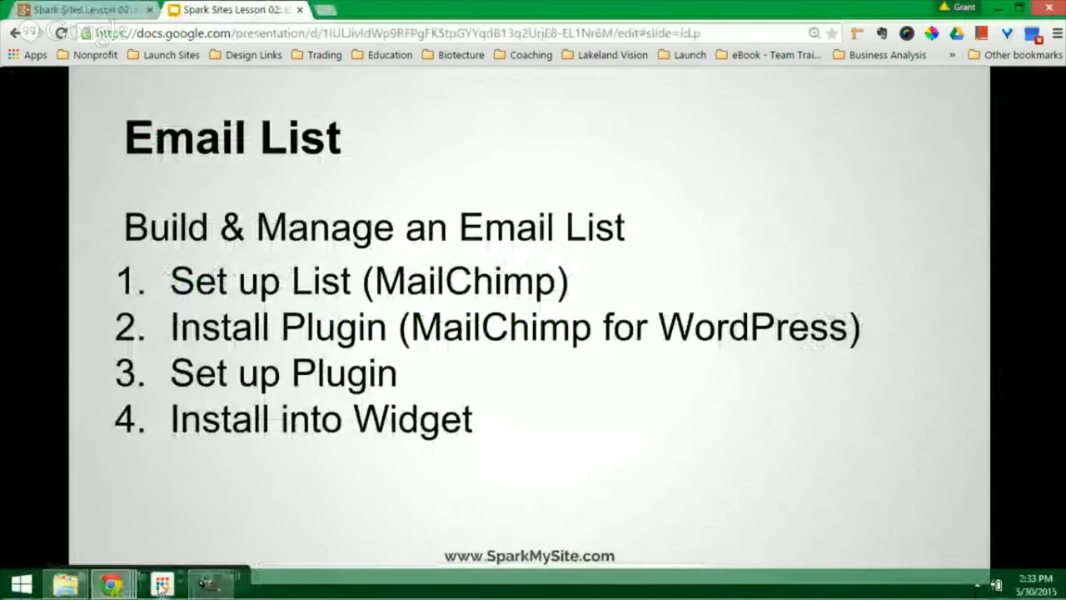
mouse_move(119, 590)
click(75, 512)
click(323, 10)
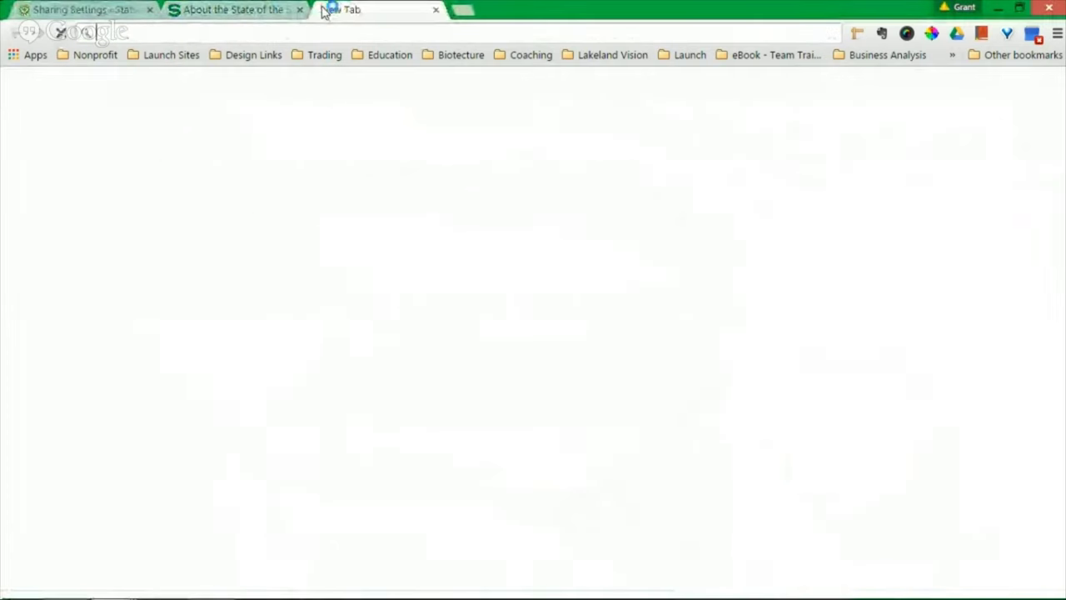
text(www.mail)
key(Return)
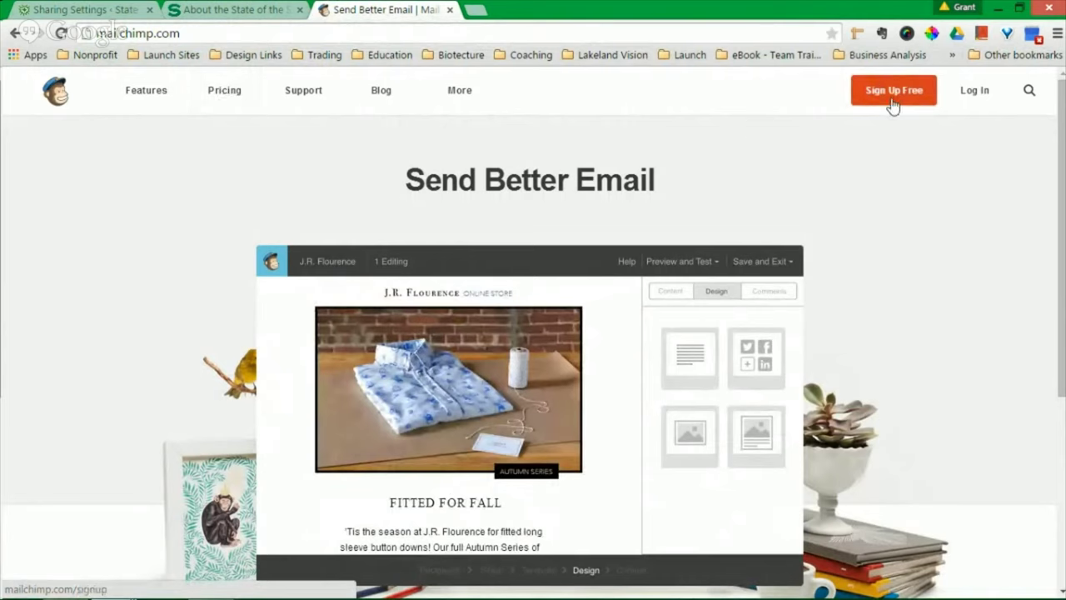
click(969, 95)
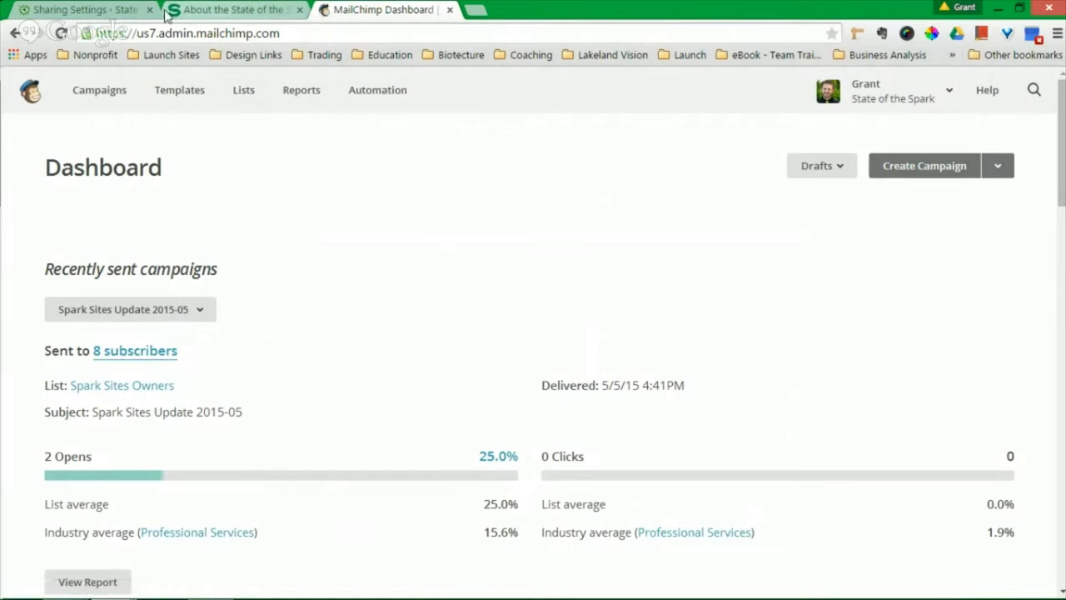
- Check the Email List slide, return to the MailChimp dashboard and open Lists
click(118, 586)
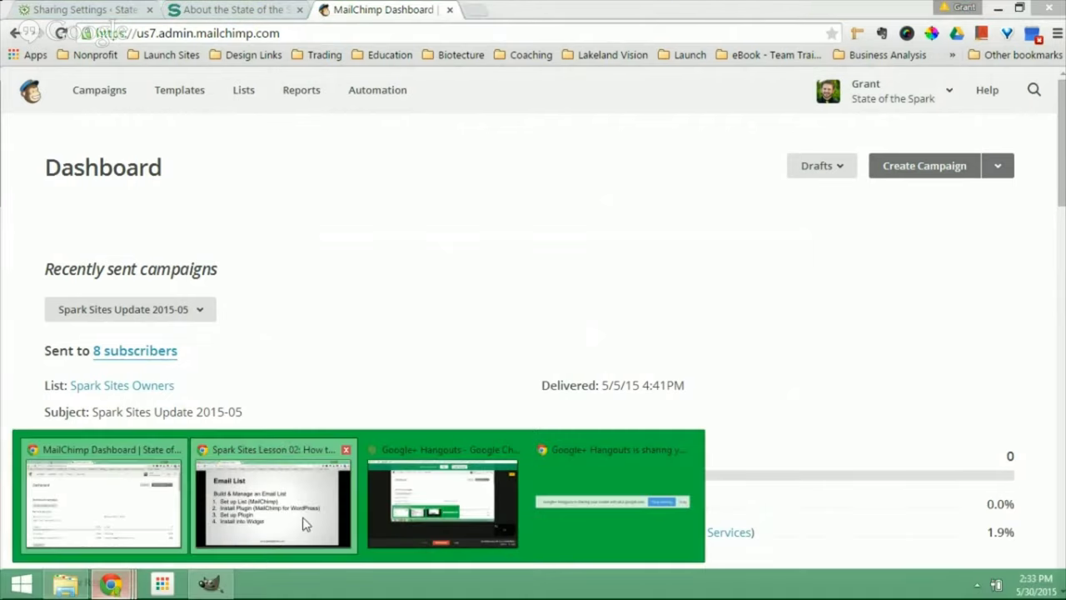
click(321, 512)
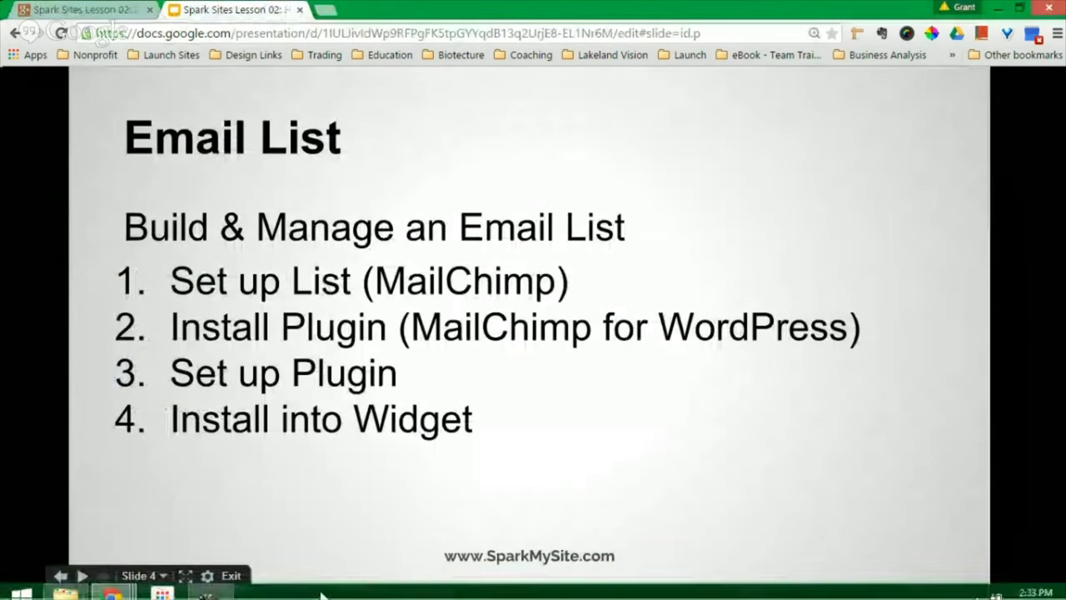
click(111, 583)
click(116, 526)
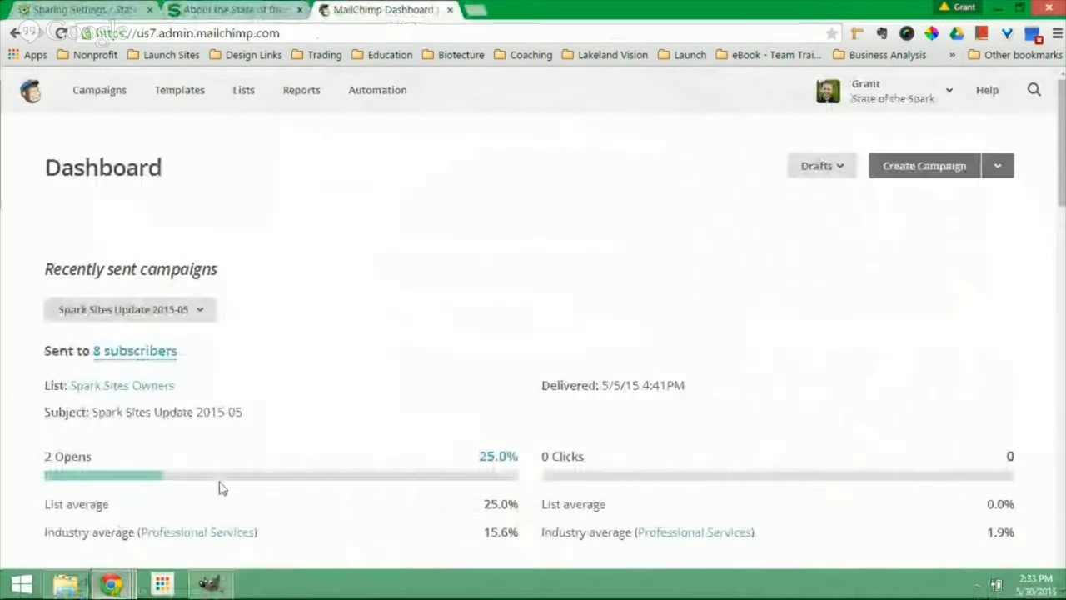
click(240, 93)
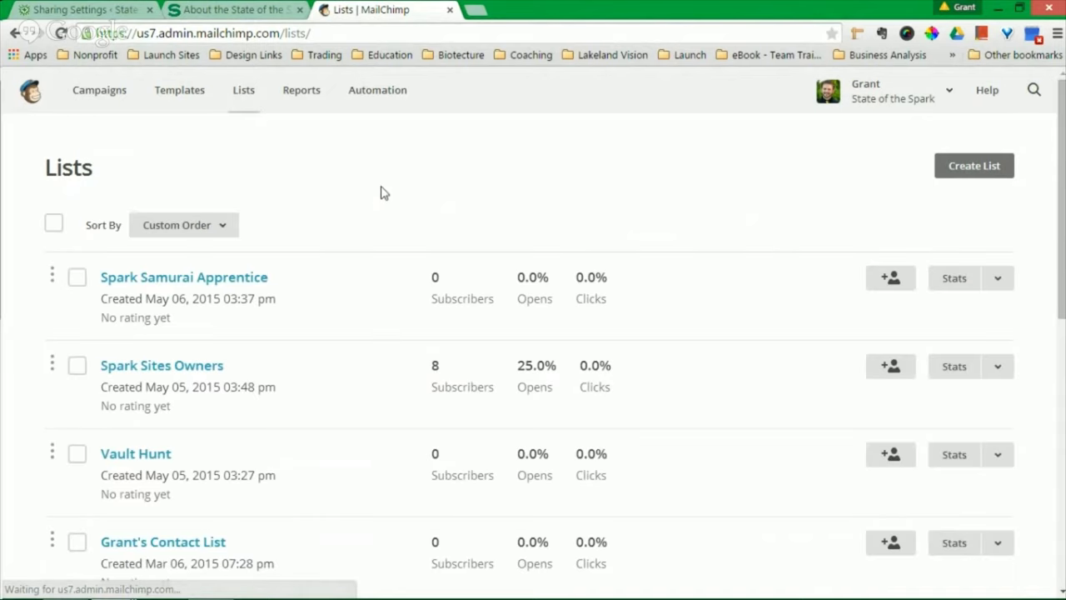
- Start creating a new email list rather than groups from the Lists page
scroll(369, 278, down, 5)
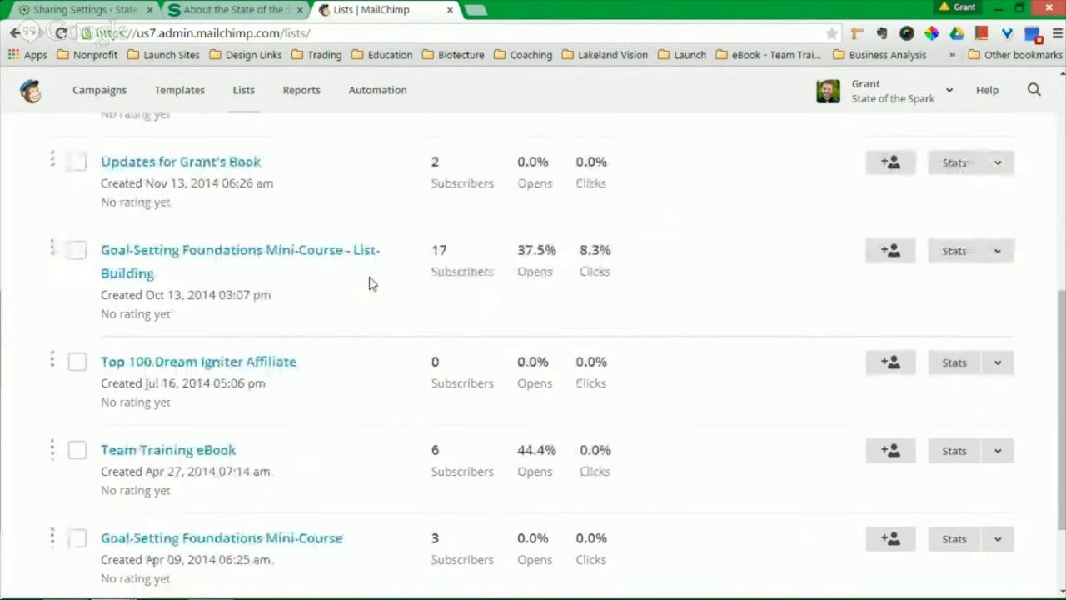
scroll(371, 285, down, 2)
scroll(382, 298, up, 7)
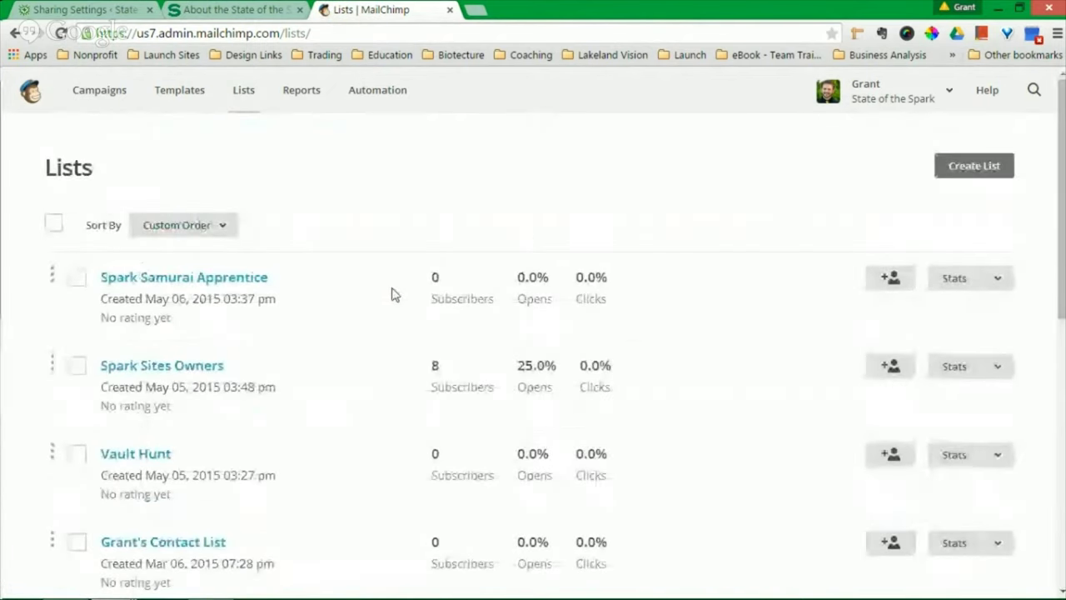
click(976, 171)
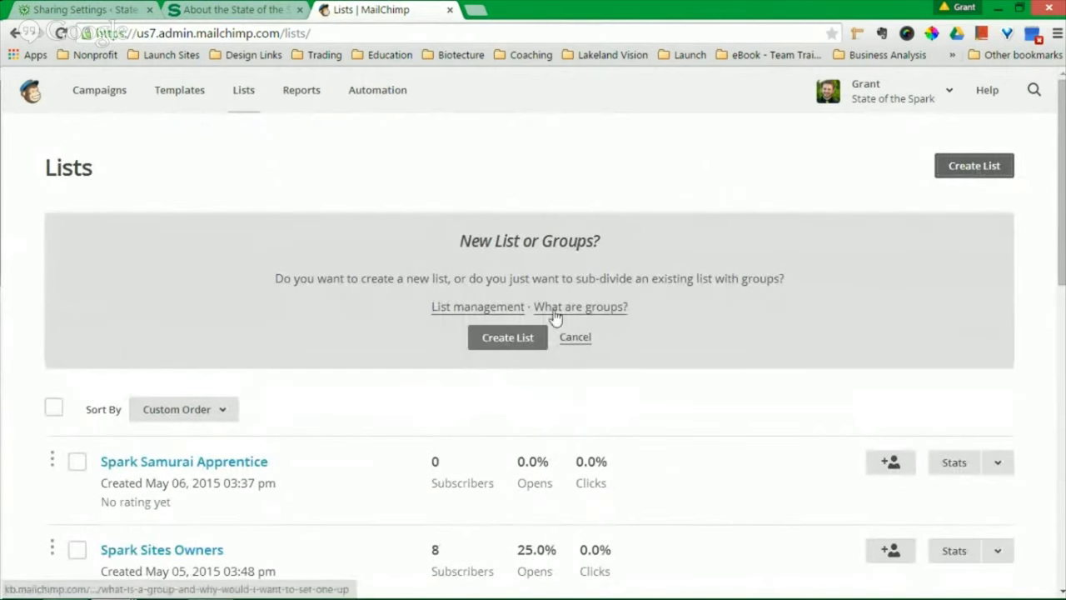
click(506, 343)
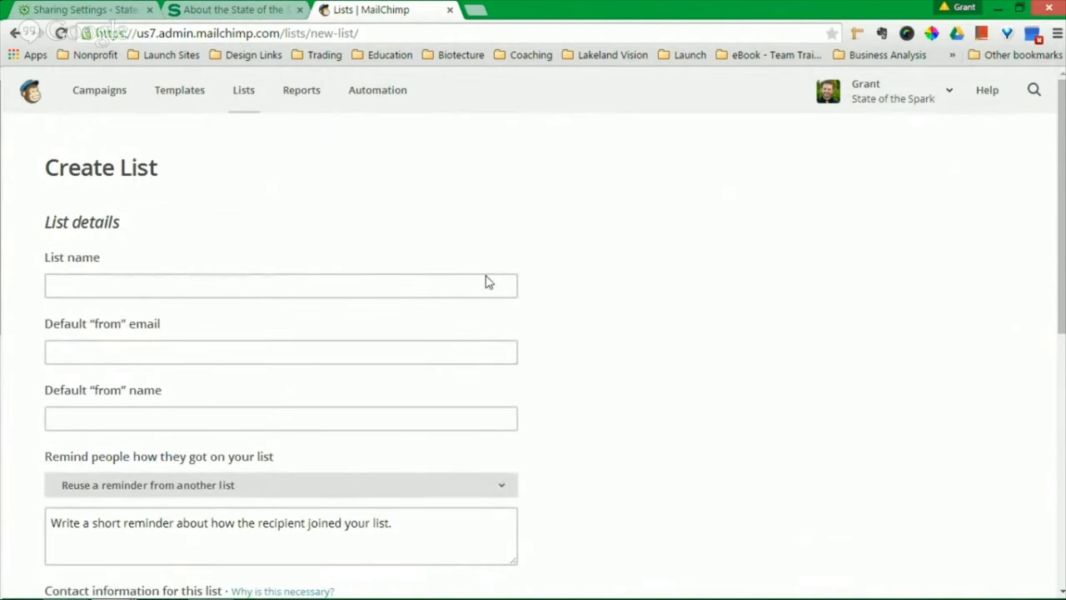
- Scroll through the Create List form and highlight parts of its heading text
scroll(588, 321, down, 6)
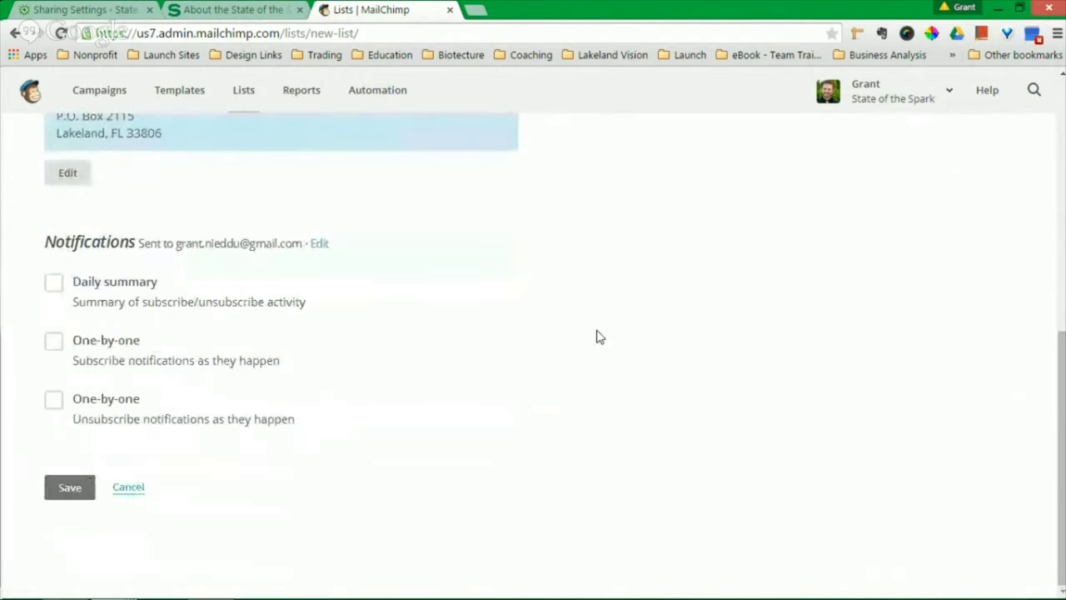
scroll(597, 335, up, 2)
scroll(596, 335, down, 2)
scroll(598, 337, up, 1)
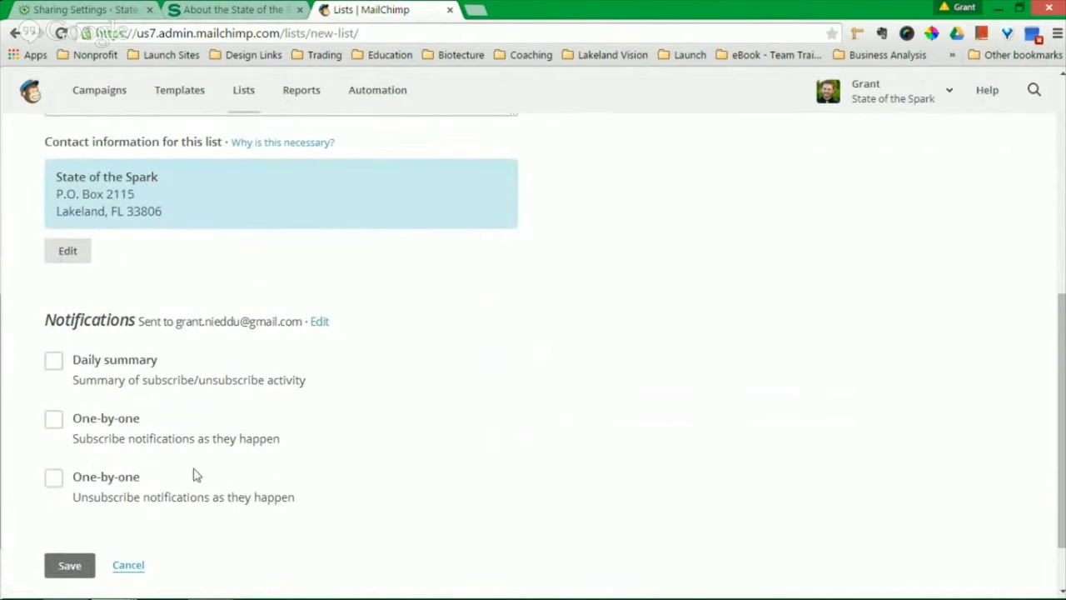
drag(50, 321, 141, 327)
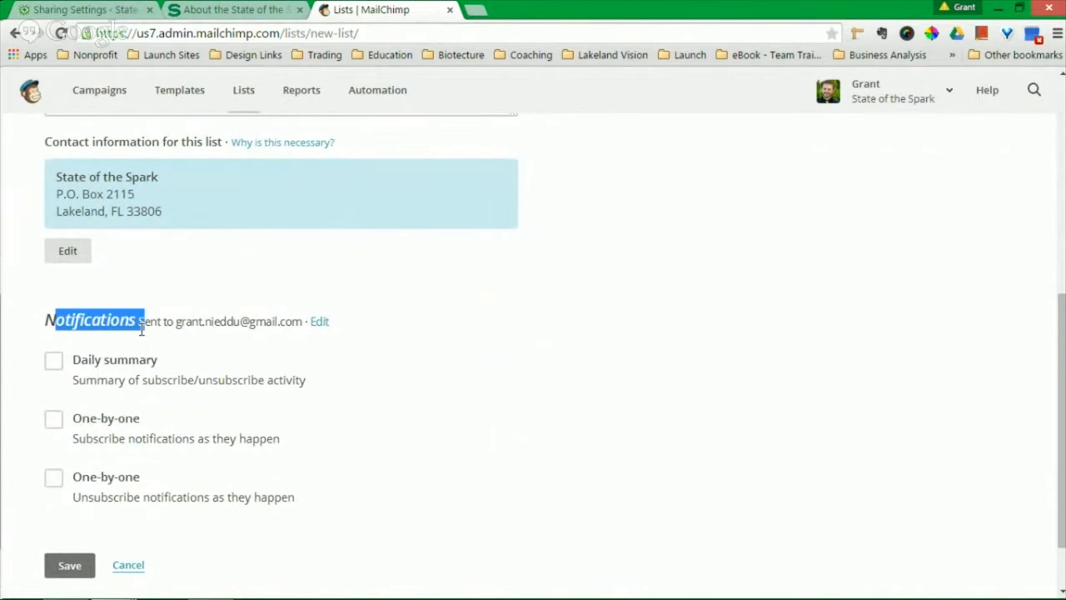
click(164, 339)
drag(44, 321, 87, 325)
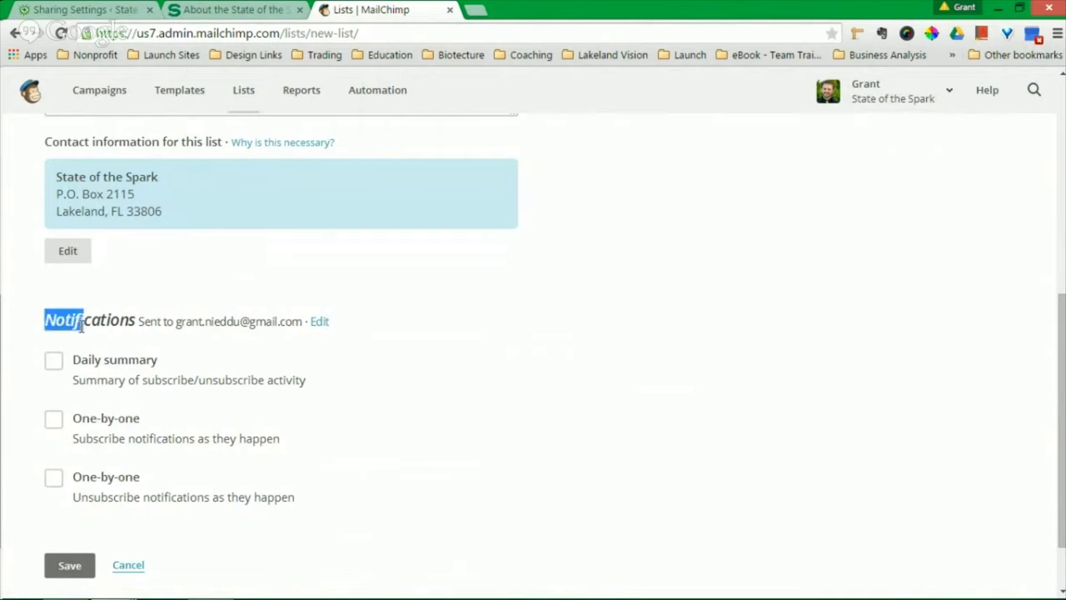
click(96, 343)
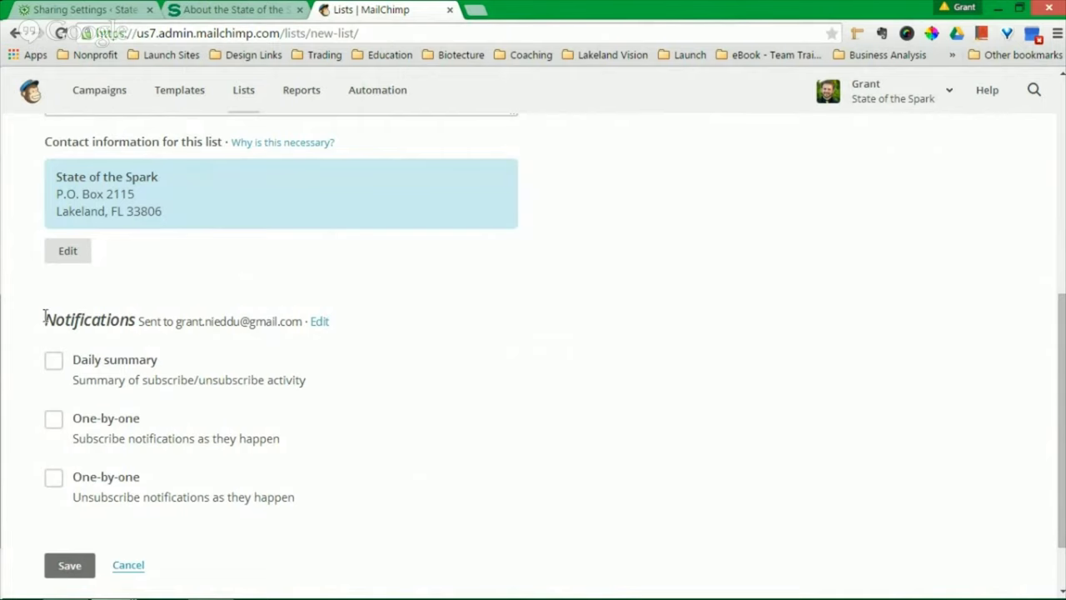
drag(45, 320, 76, 325)
- Tick the Daily summary, subscribe and unsubscribe notifications, then untick all three again
click(81, 363)
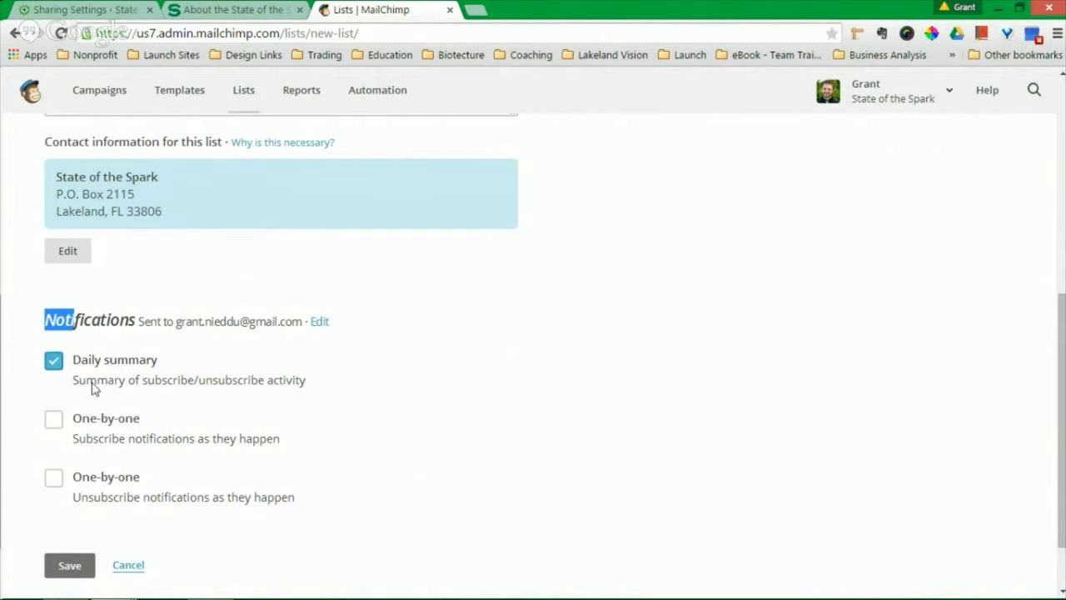
click(88, 424)
click(106, 490)
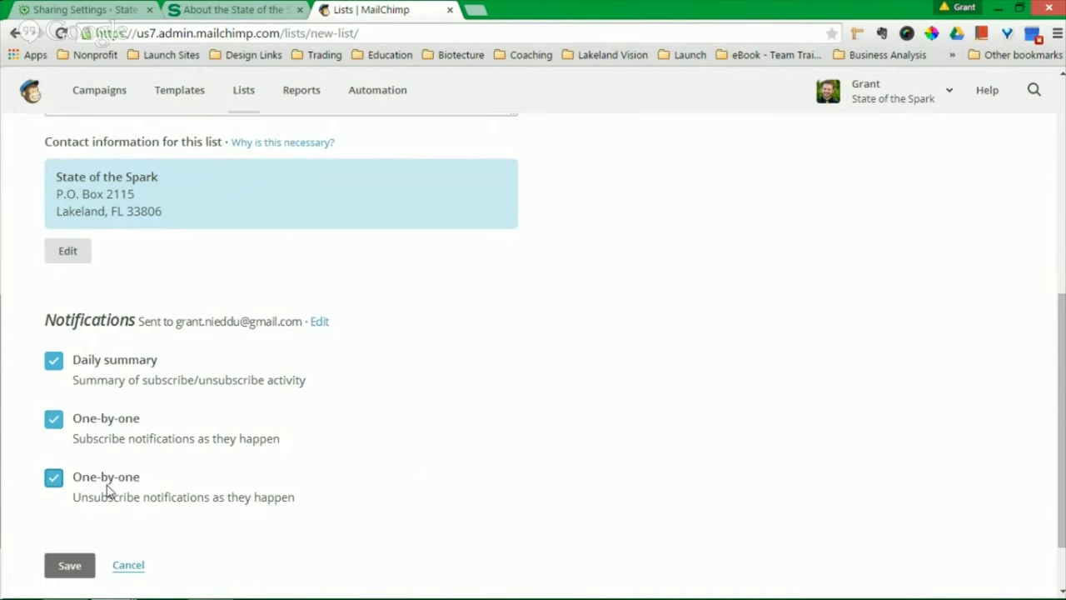
click(53, 479)
click(53, 420)
click(53, 364)
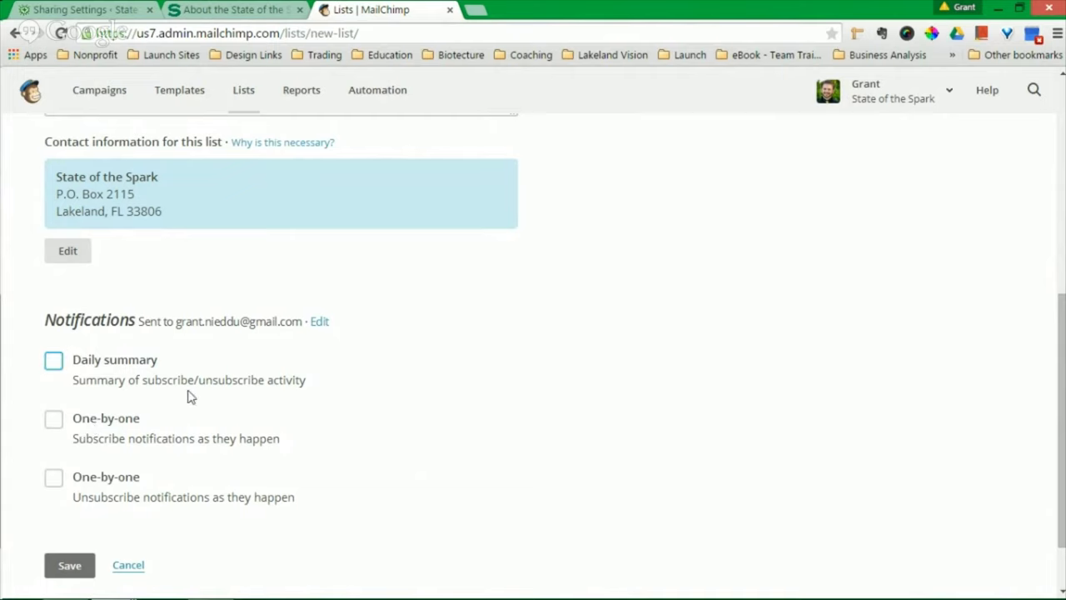
- Cancel the new list form without saving, returning to the Lists page
scroll(462, 364, up, 5)
scroll(553, 321, down, 2)
scroll(549, 322, up, 3)
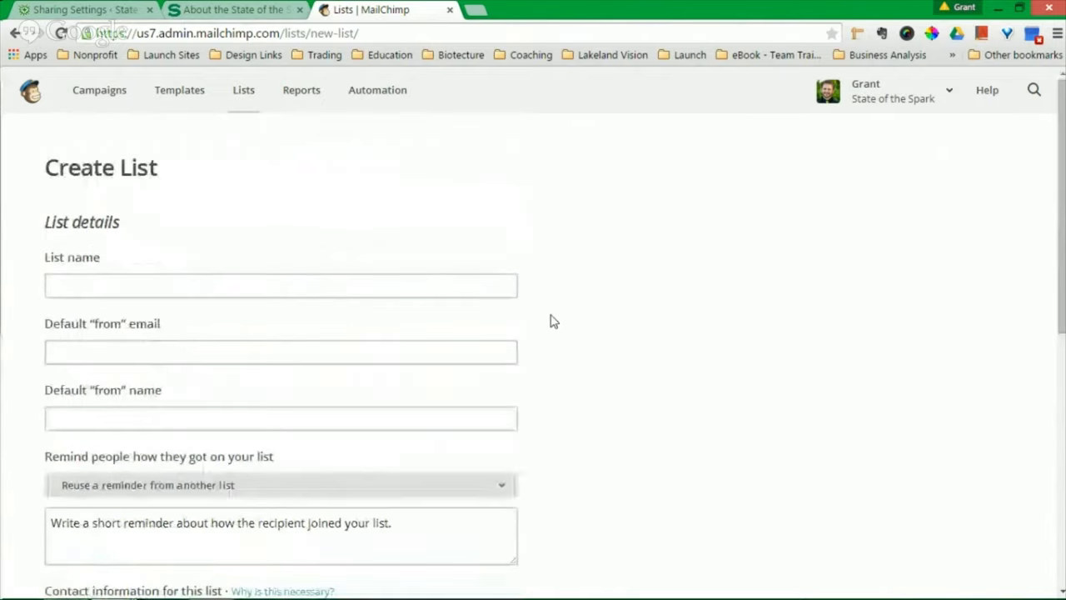
scroll(439, 344, down, 6)
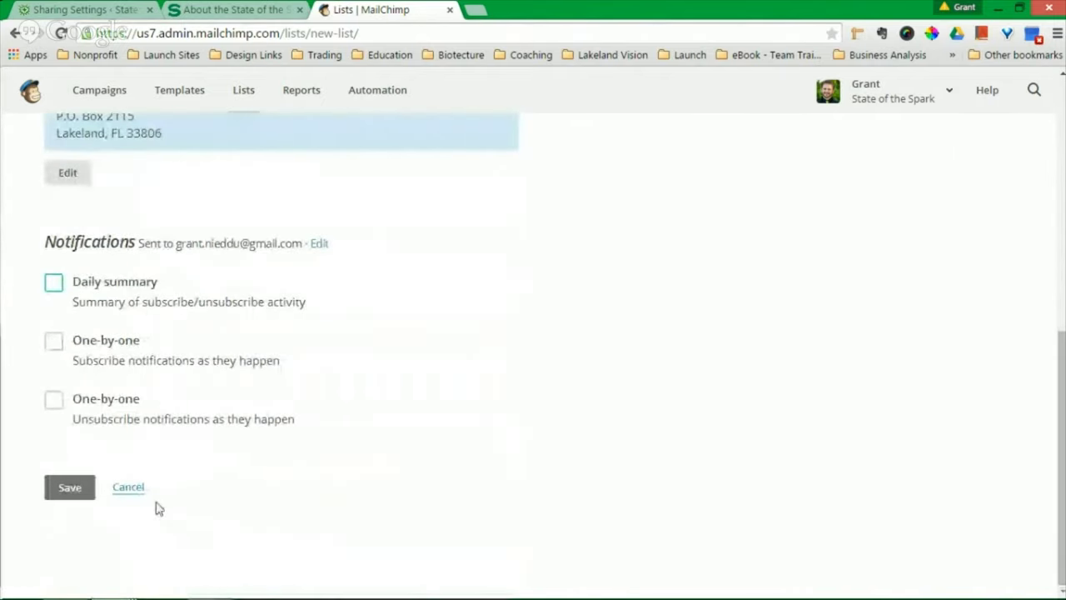
click(124, 490)
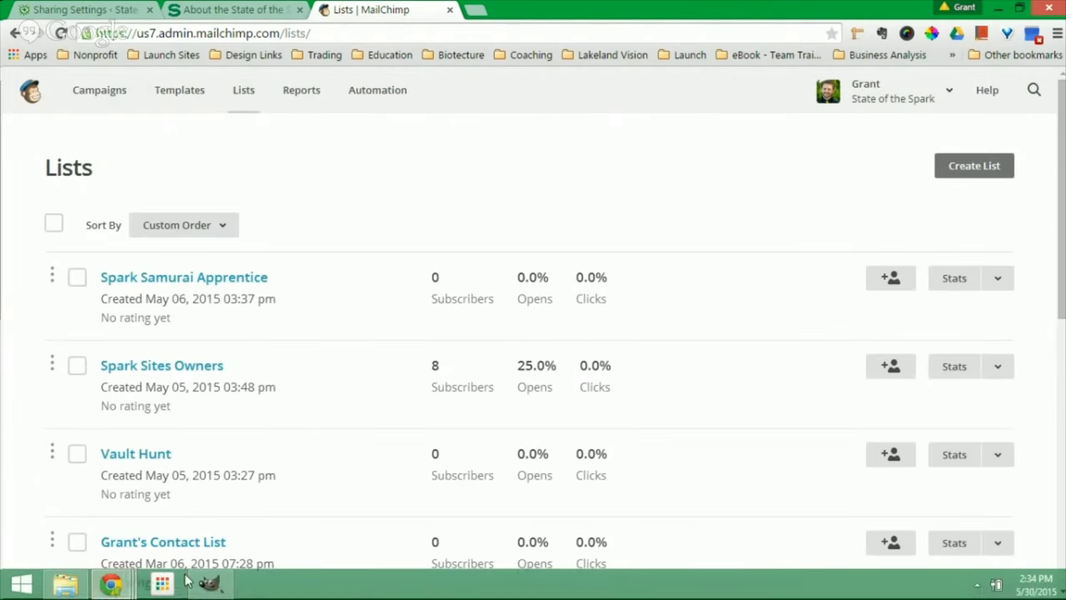
- Switch from the slideshow to the browser and settle on the WordPress Sharing Settings page
mouse_move(111, 583)
click(274, 496)
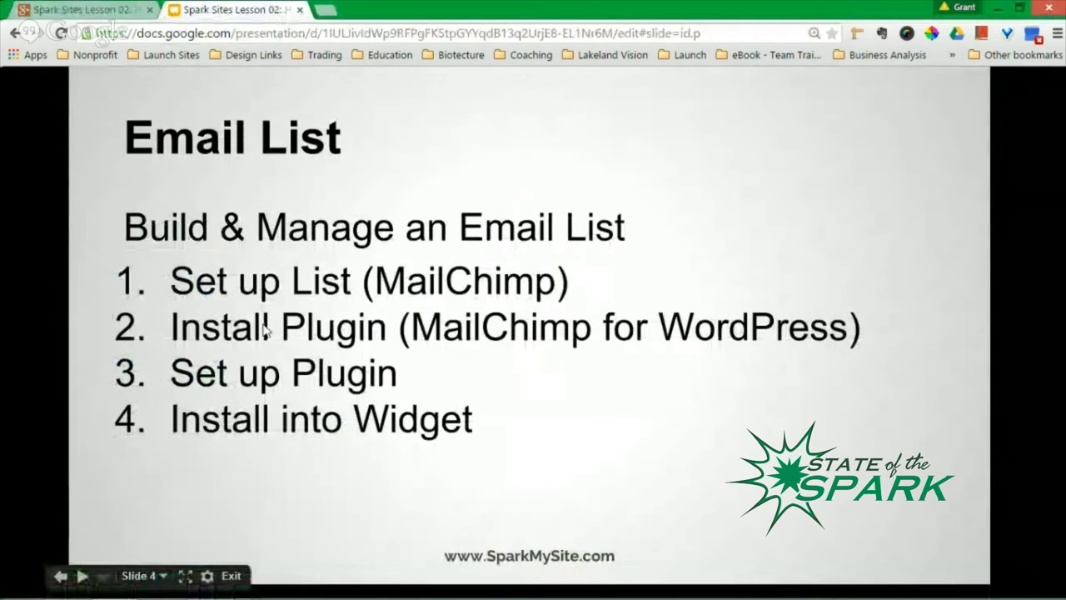
click(114, 585)
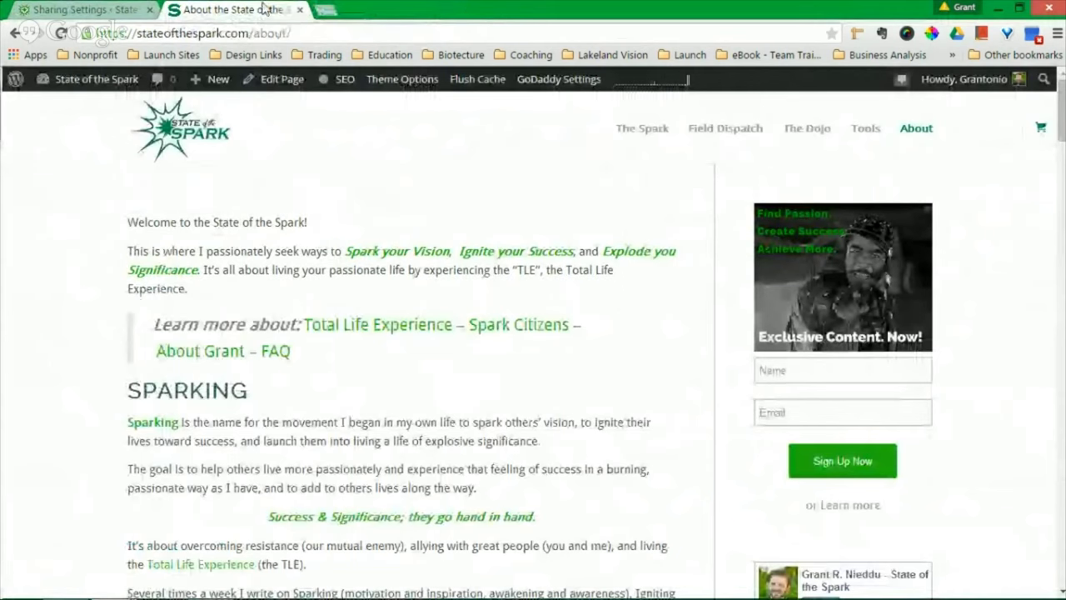
key(ctrl+shift+Tab)
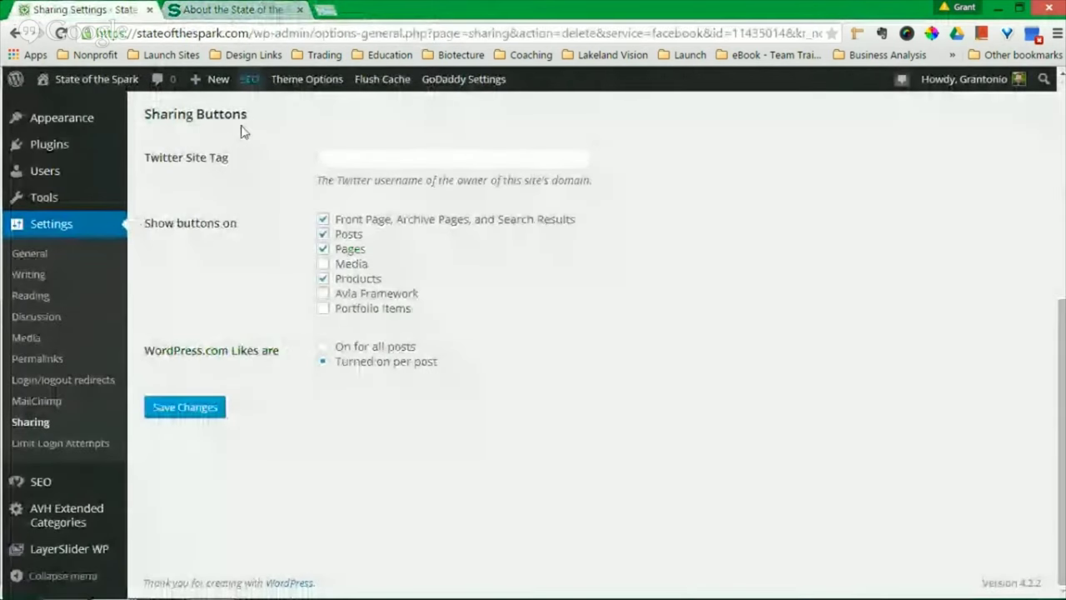
click(225, 9)
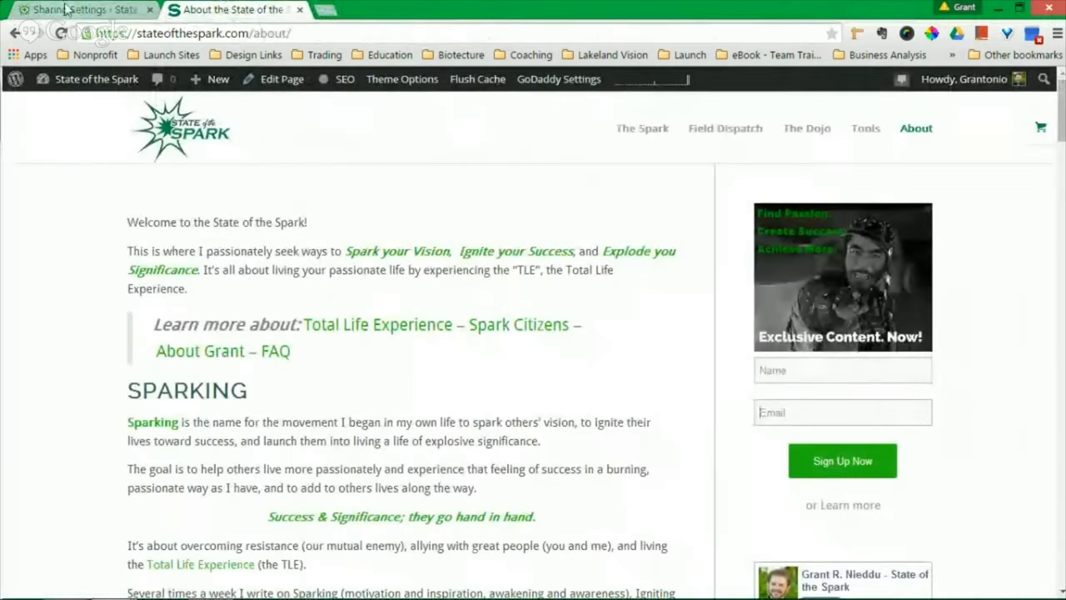
click(66, 9)
- Go to Plugins > Add New and search the directory for 'Mailchimp fo'
scroll(60, 472, up, 3)
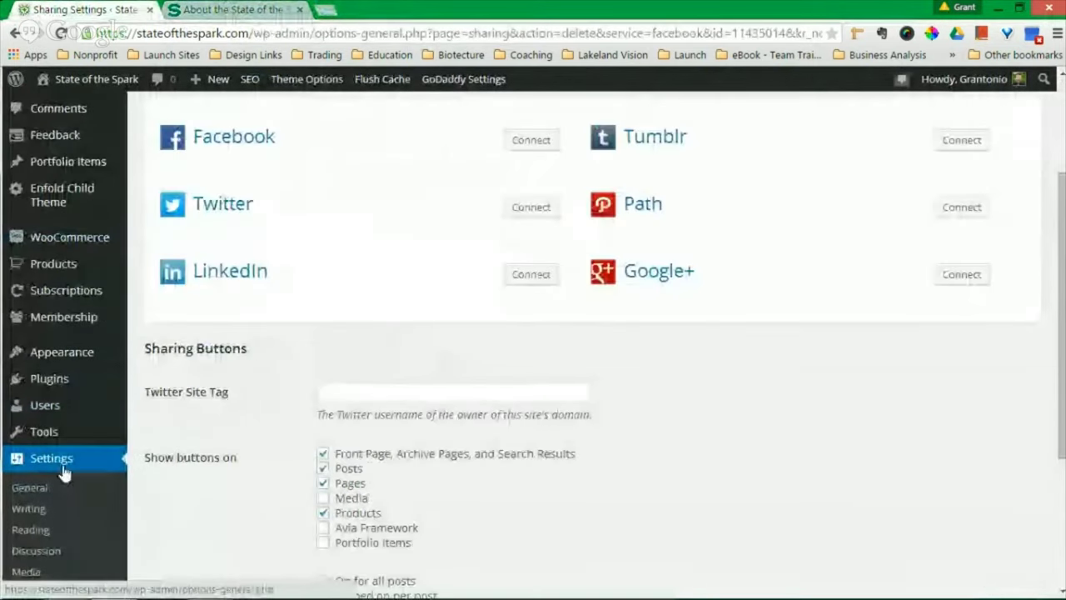
mouse_move(52, 387)
click(149, 388)
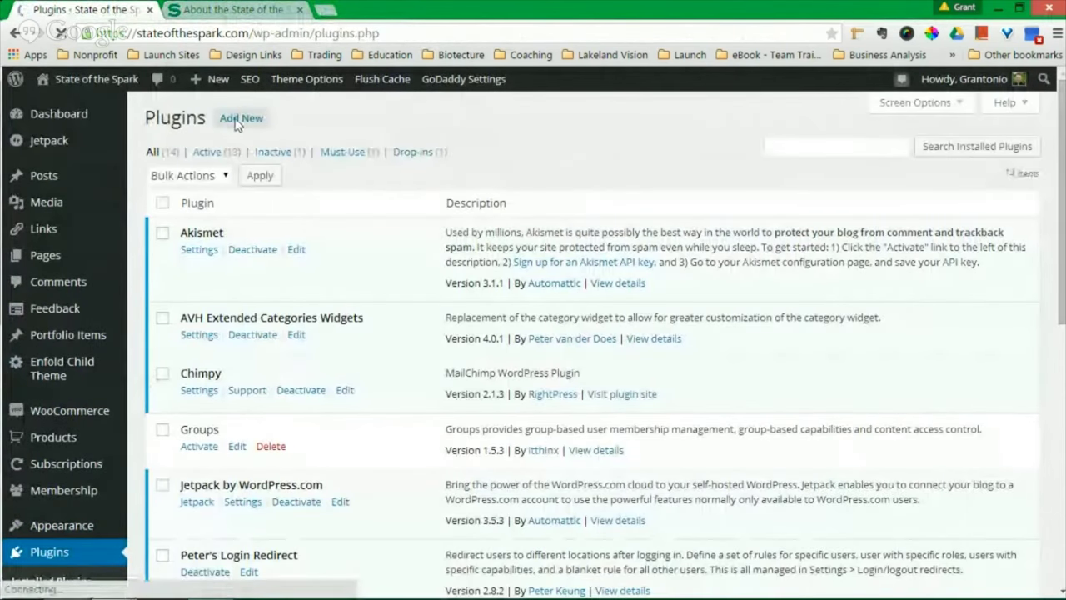
click(237, 121)
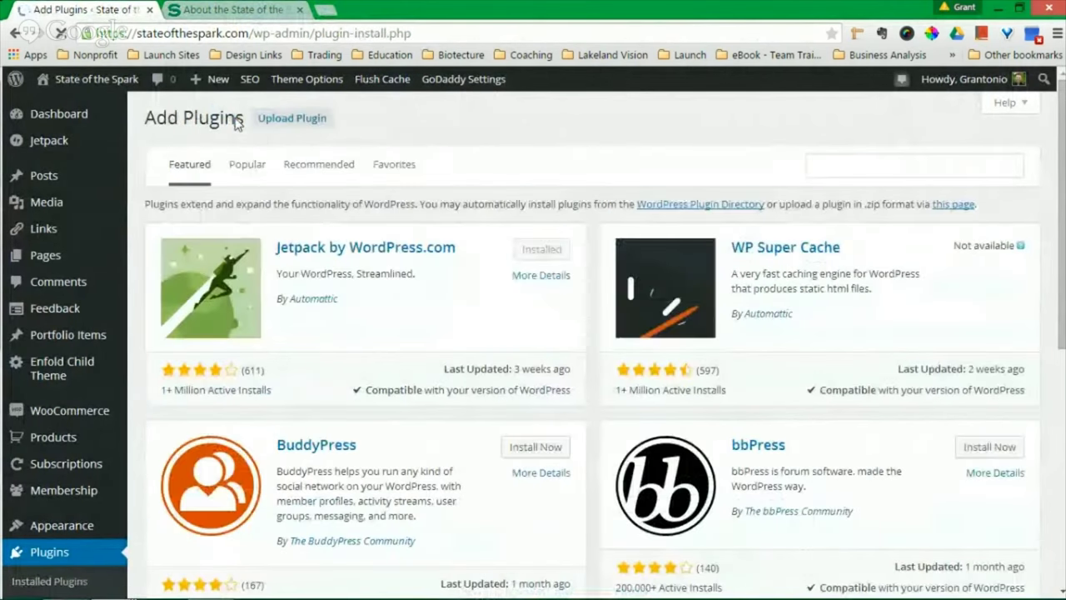
click(822, 173)
text(Ma)
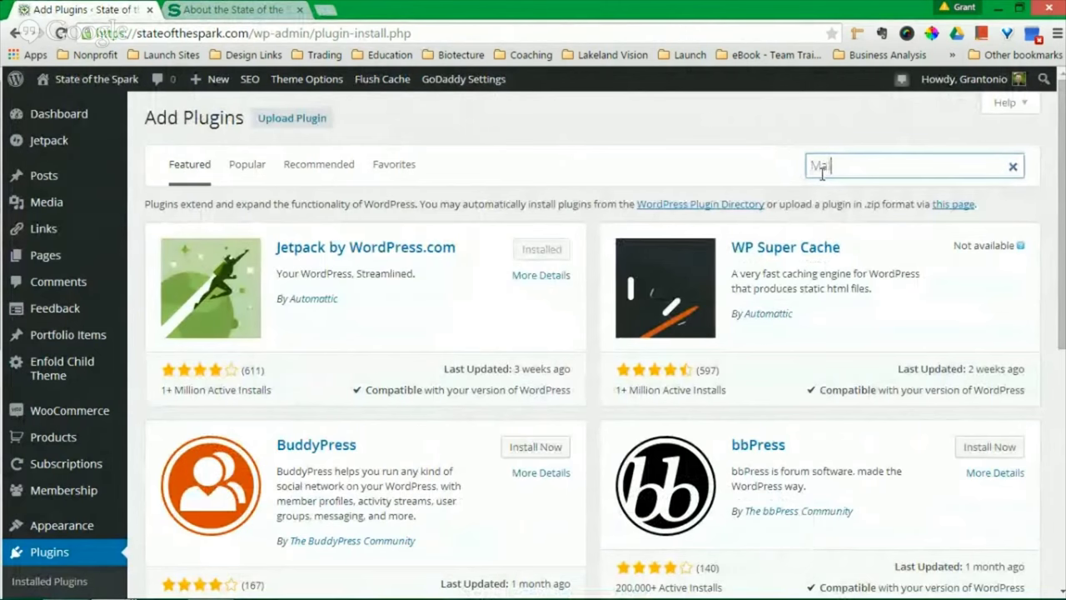
text(ilchimp for wordpress)
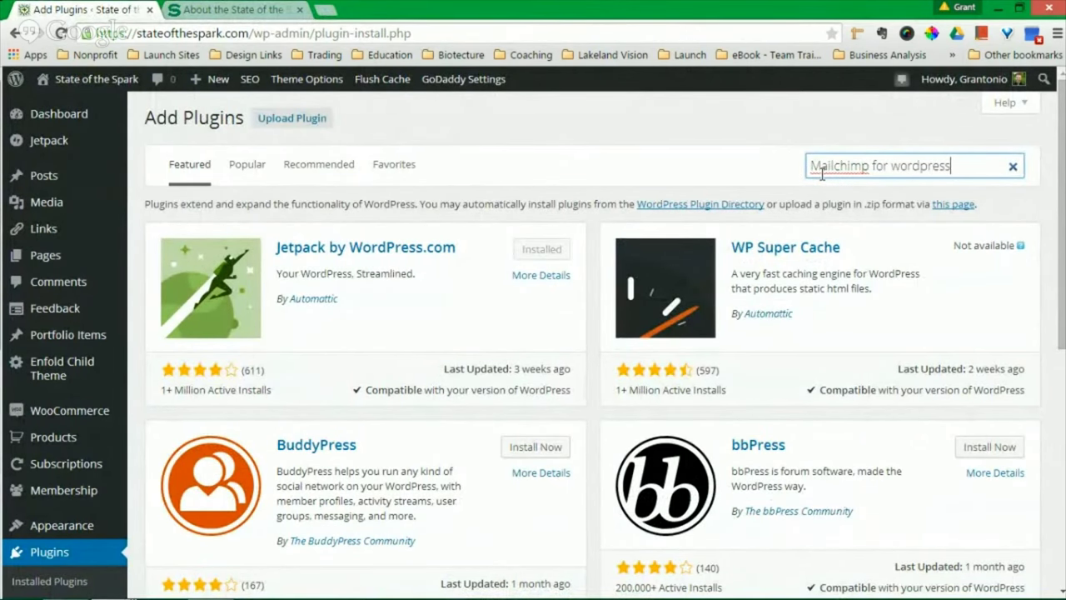
key(Return)
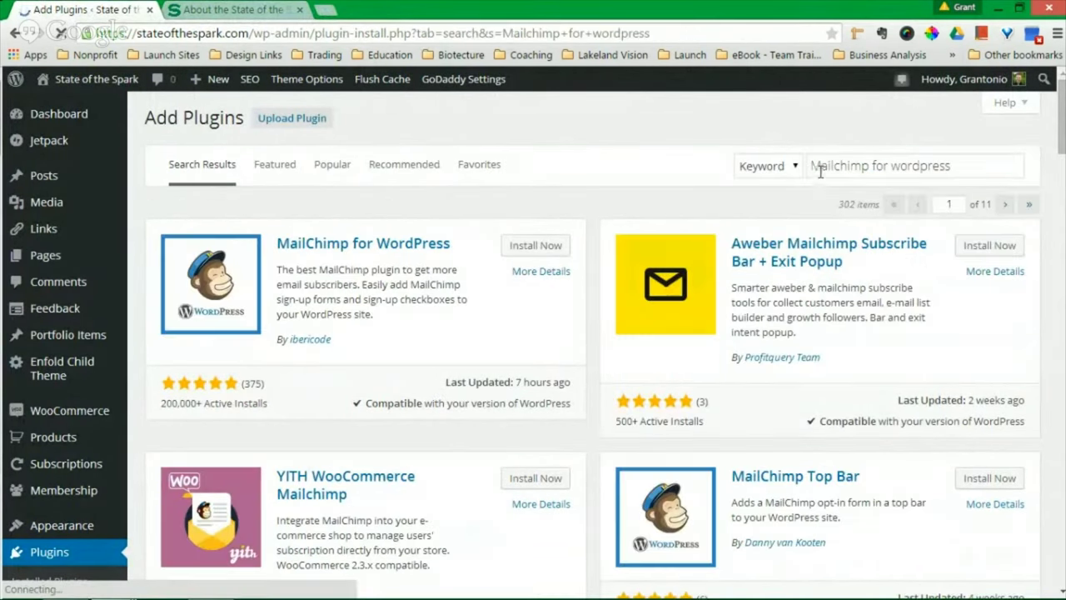
- Install the MailChimp for WordPress plugin by ibericode from the search results
scroll(613, 261, down, 1)
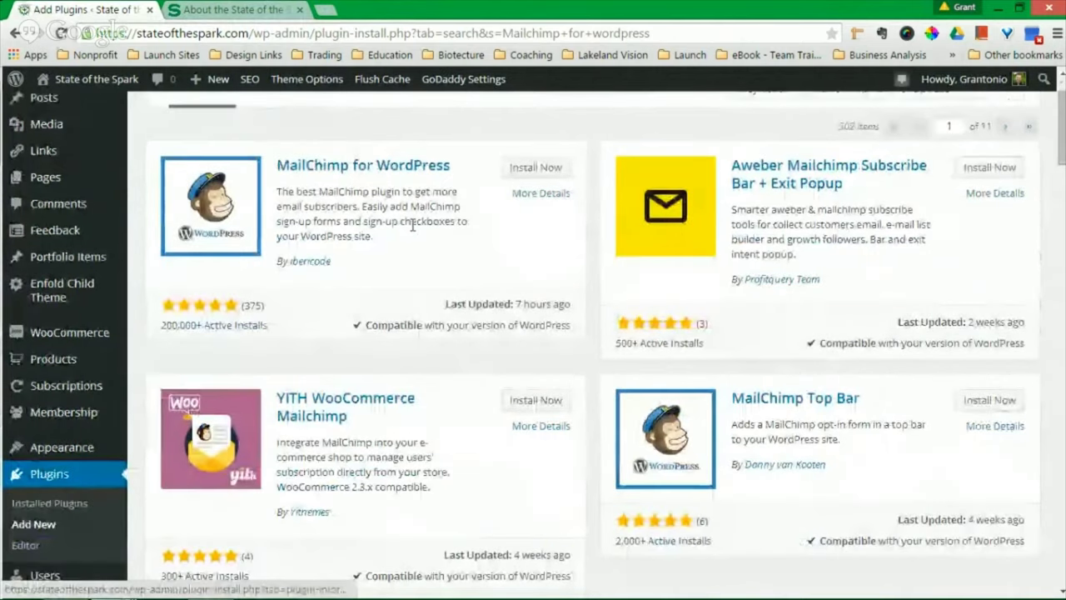
scroll(345, 263, up, 1)
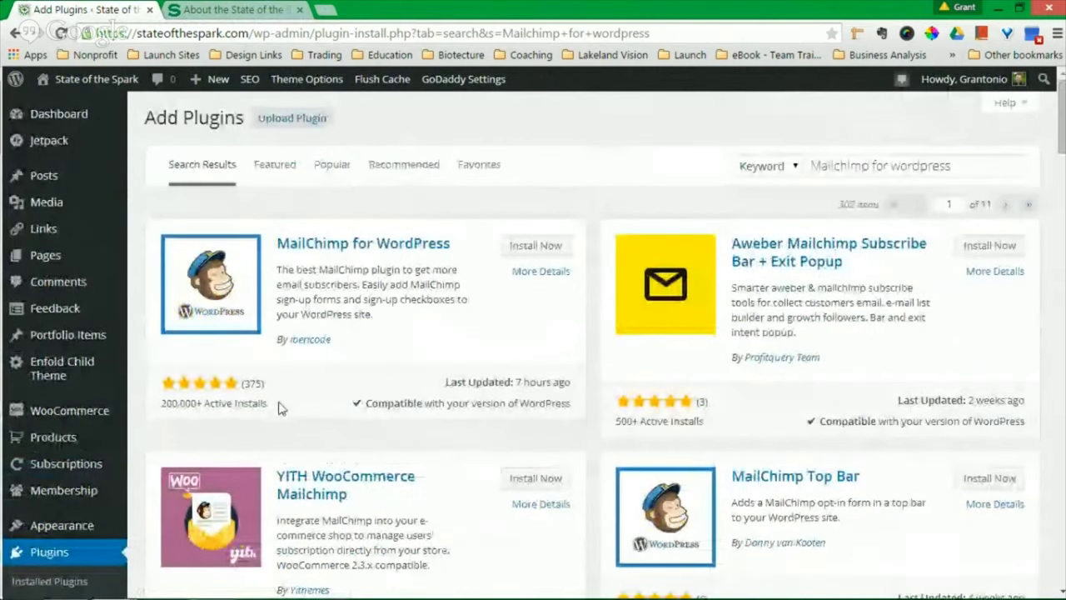
drag(279, 405, 154, 403)
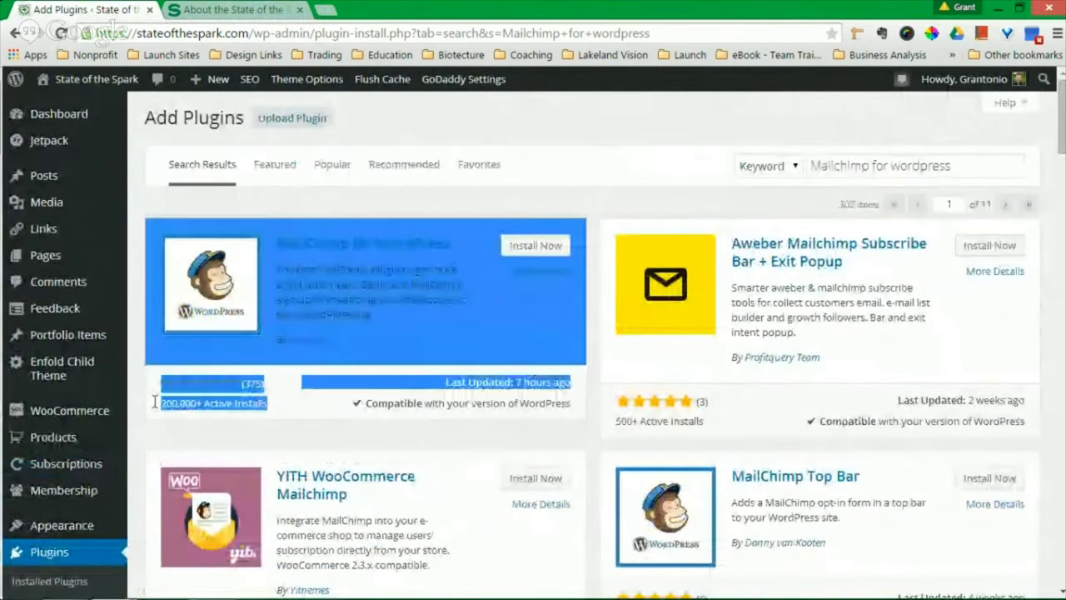
click(266, 432)
drag(345, 350, 316, 345)
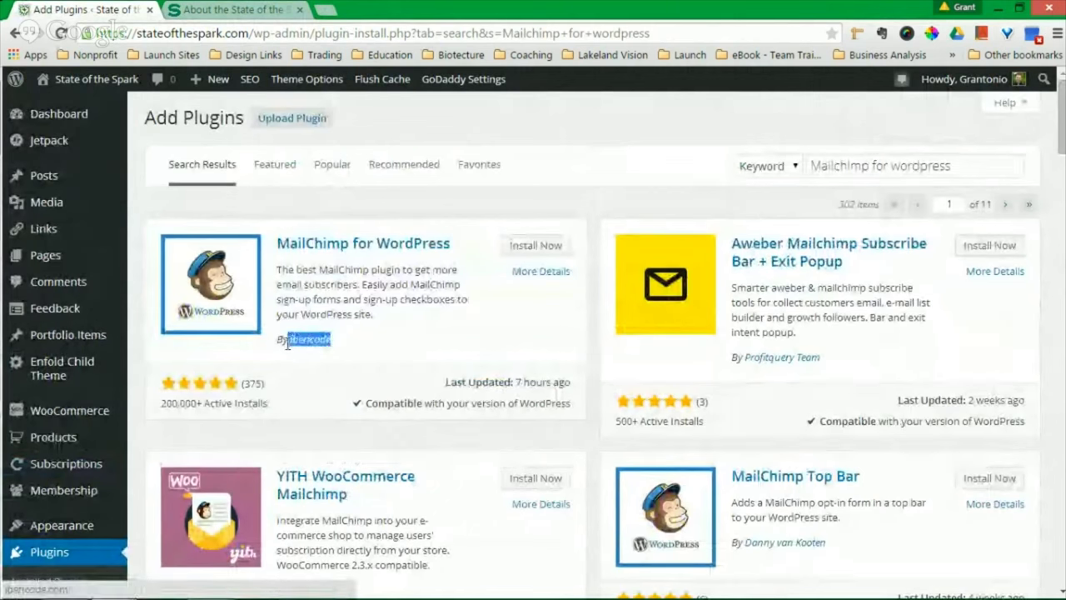
click(350, 343)
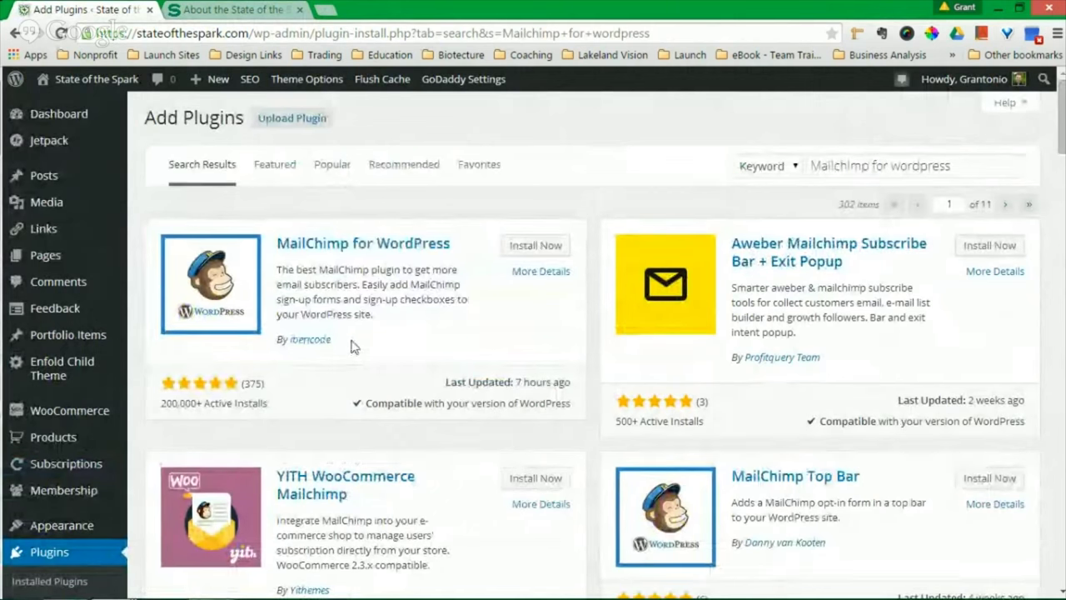
click(538, 245)
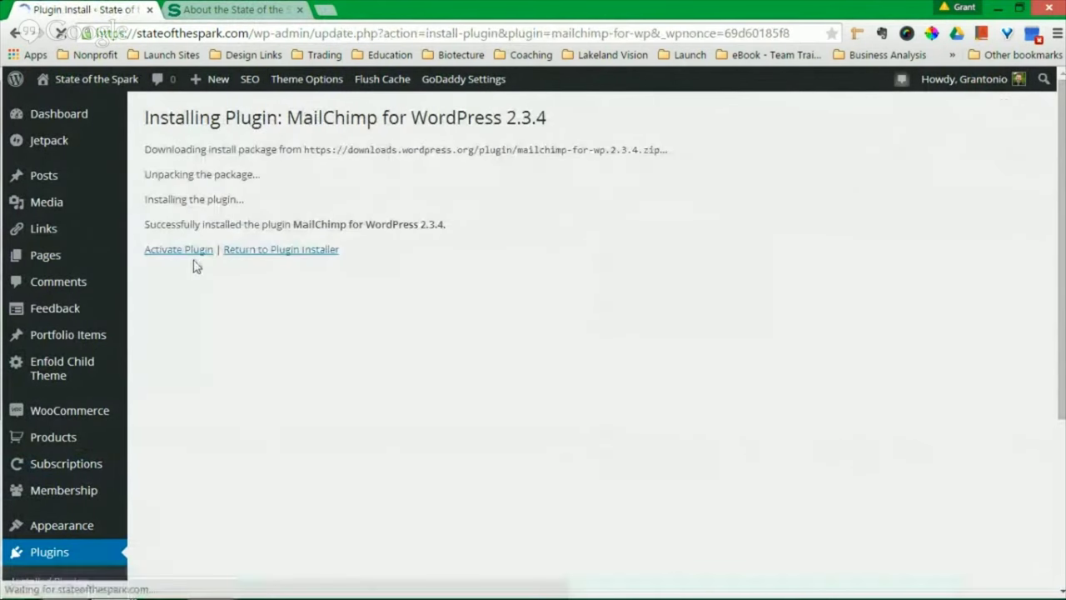
- Activate MailChimp for WordPress, glance at the lesson slides, and return to the Plugins page
click(188, 252)
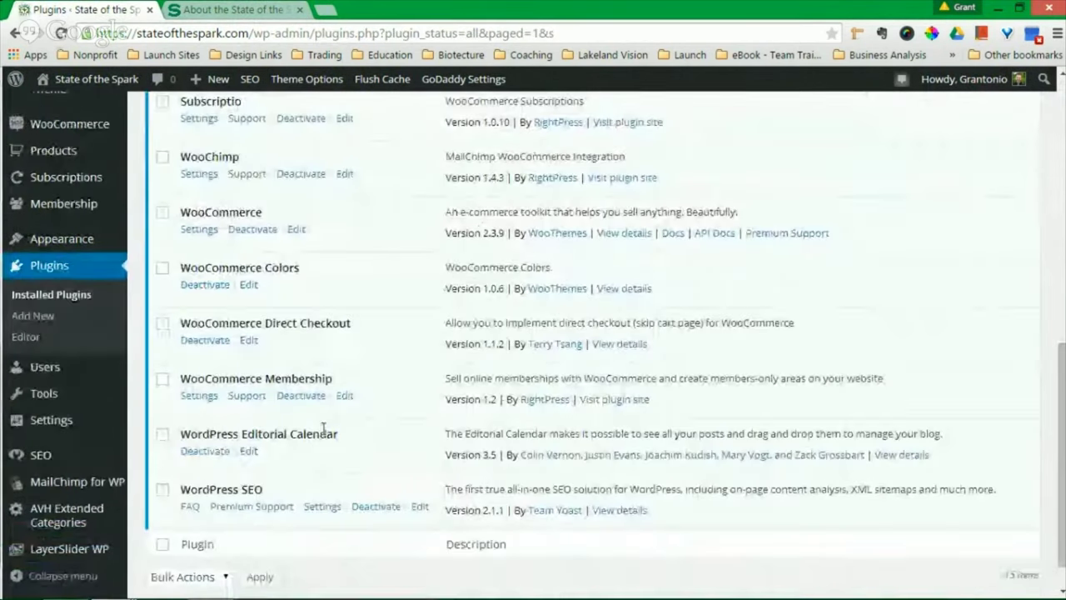
mouse_move(109, 492)
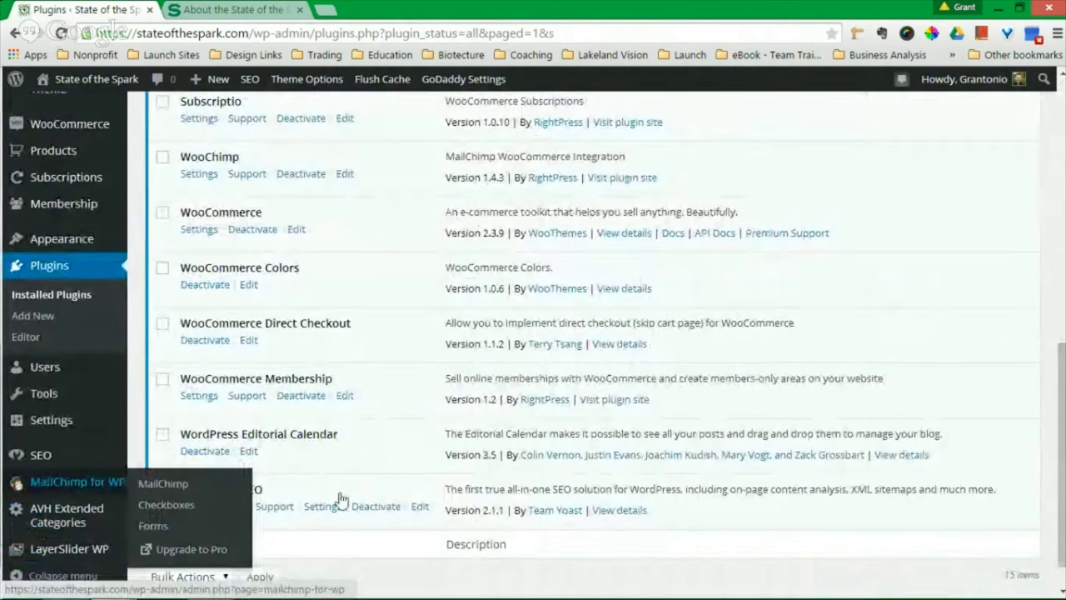
mouse_move(120, 590)
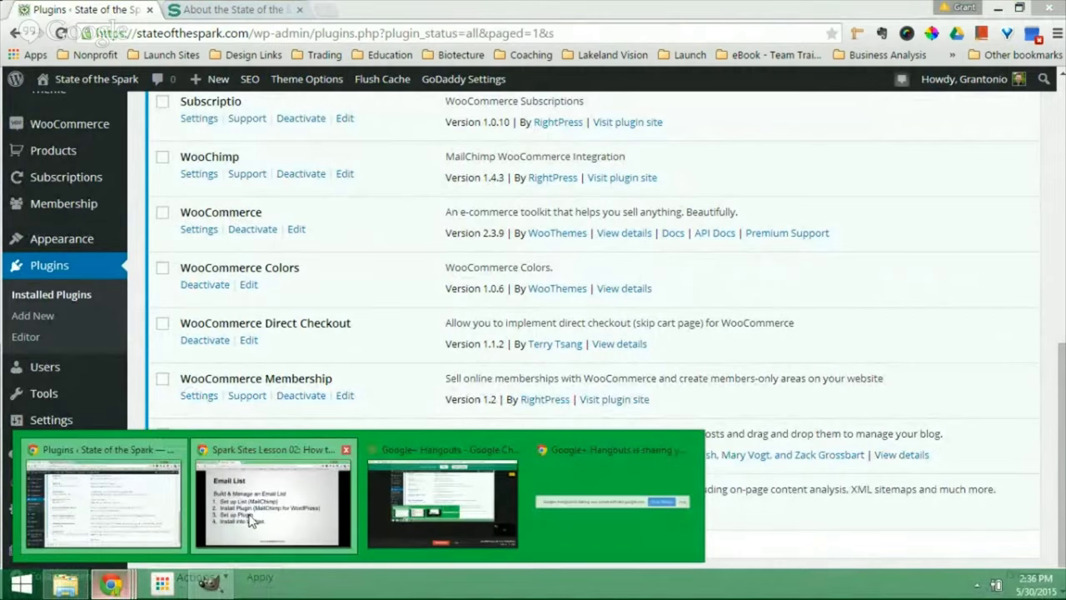
click(250, 500)
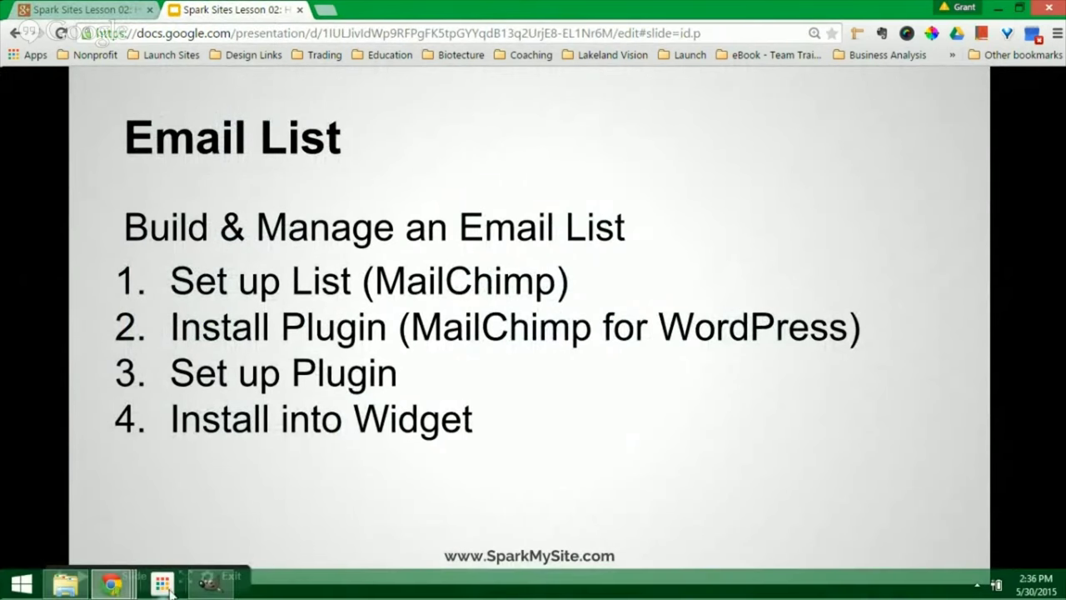
mouse_move(111, 591)
click(111, 522)
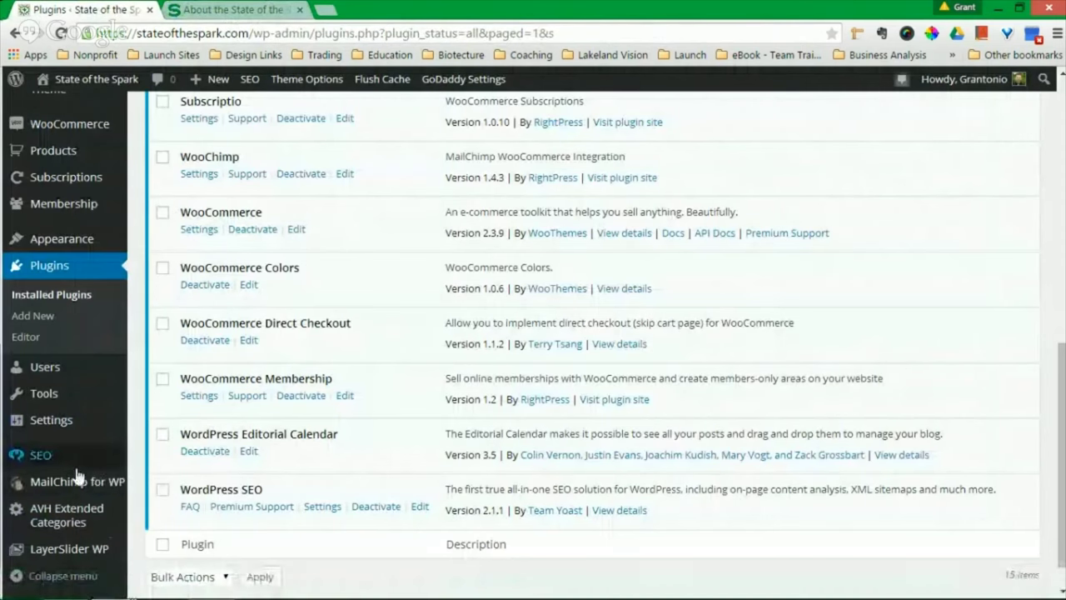
- Open MailChimp for WP settings, showing the API connected and the Spark Samurai Apprentice list
click(134, 485)
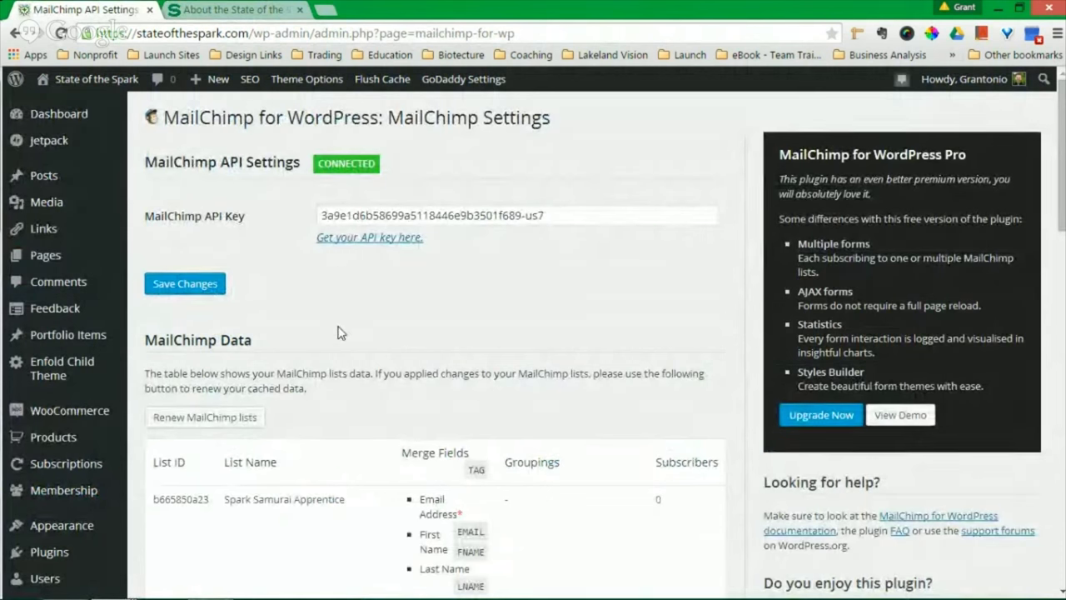
click(323, 12)
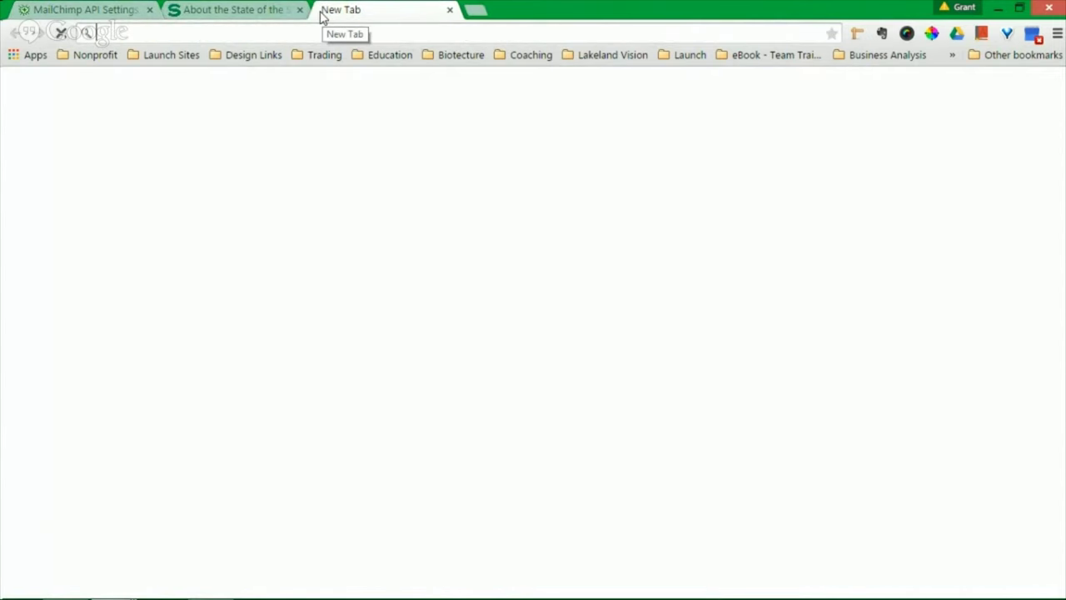
text(www.mailchimp.com)
key(Return)
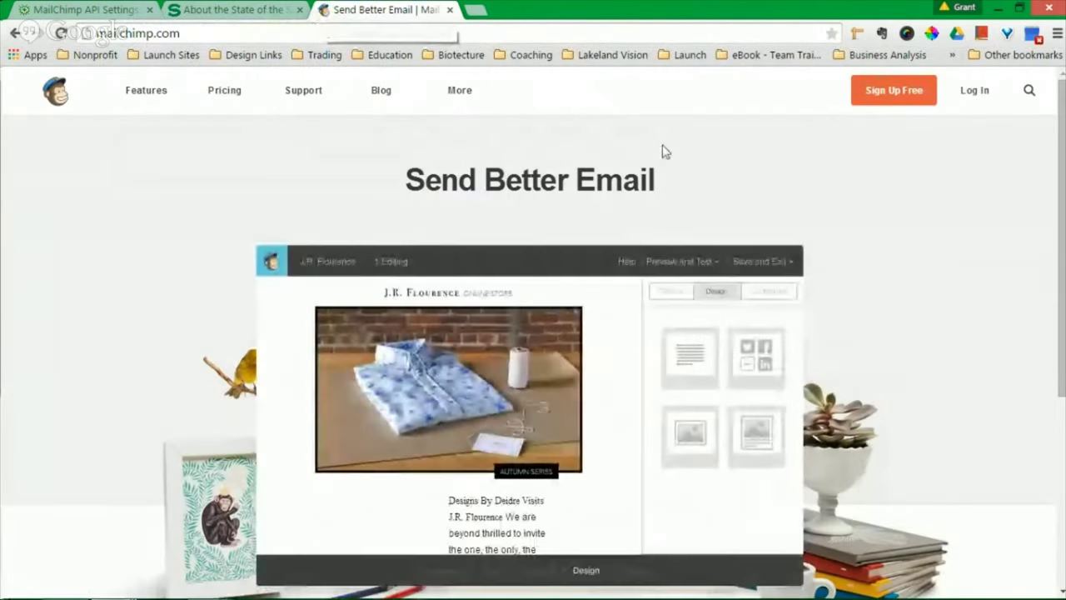
click(974, 91)
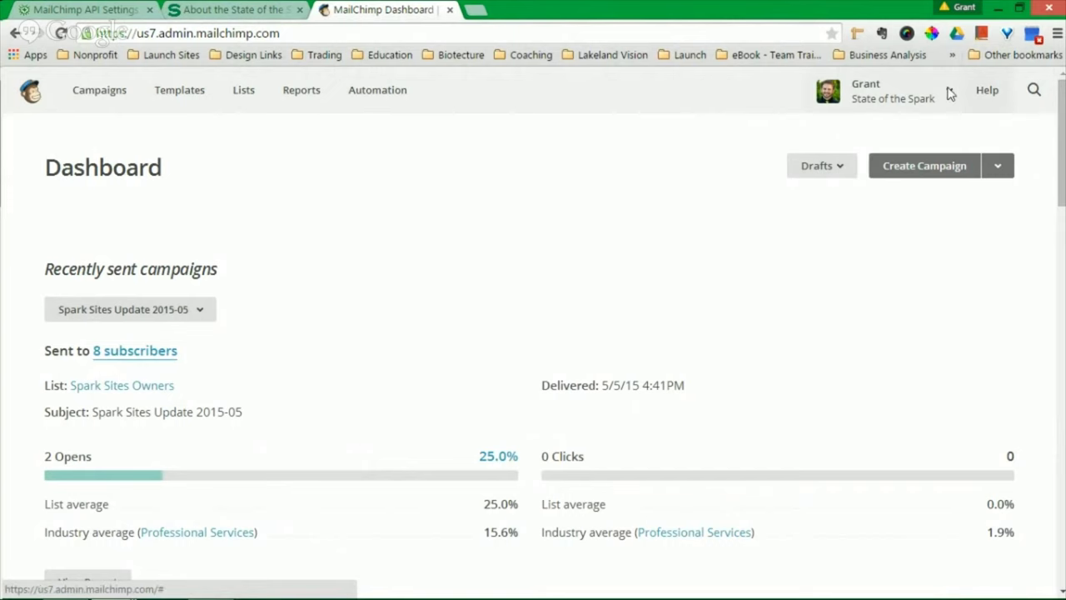
- Go through the account menu to Account, then Extras > API keys
click(949, 95)
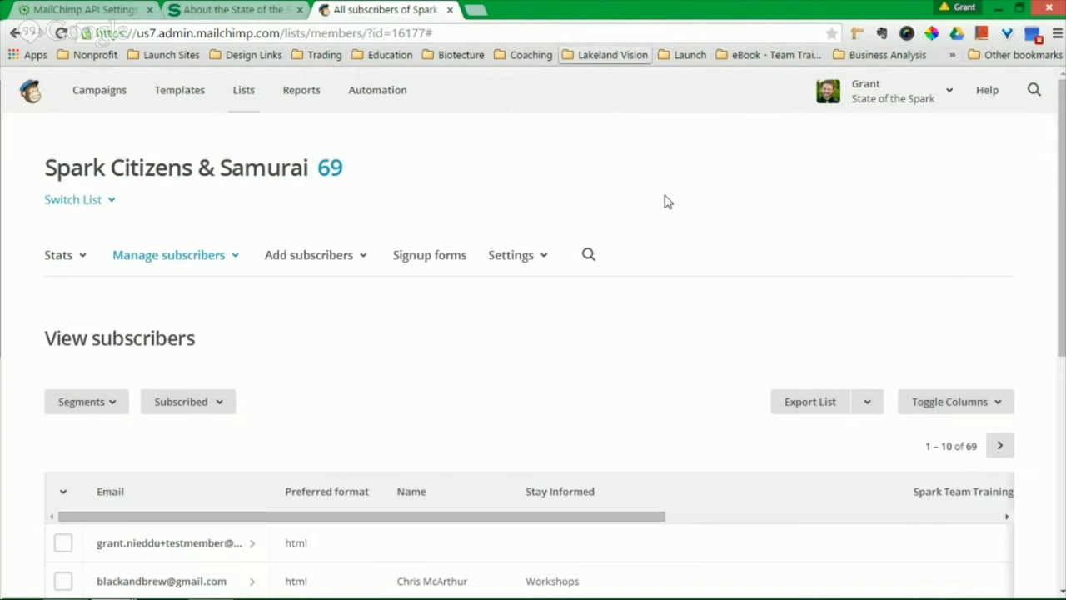
click(947, 94)
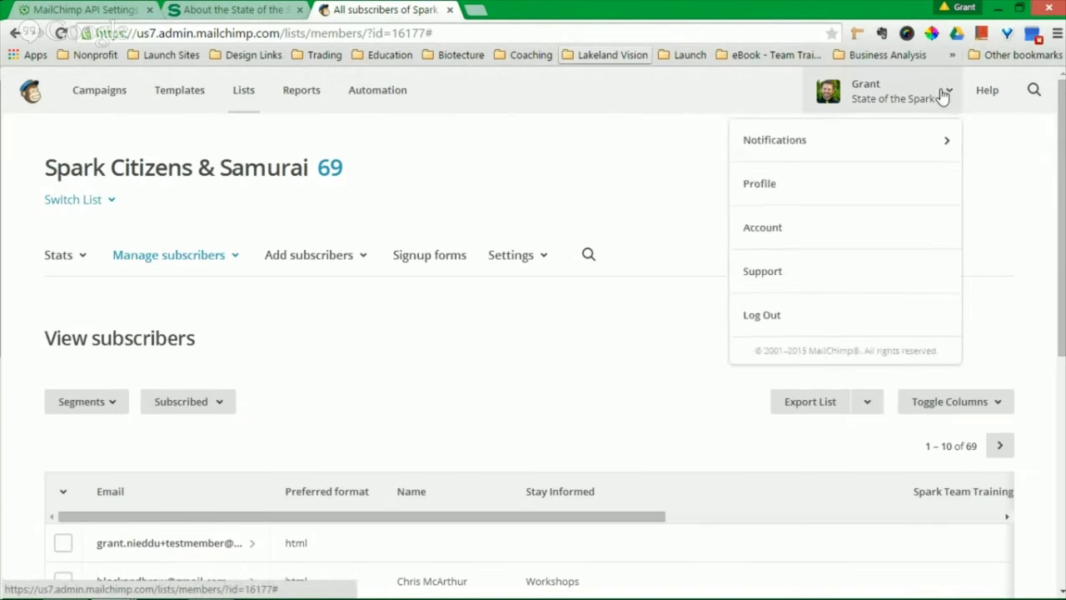
click(807, 239)
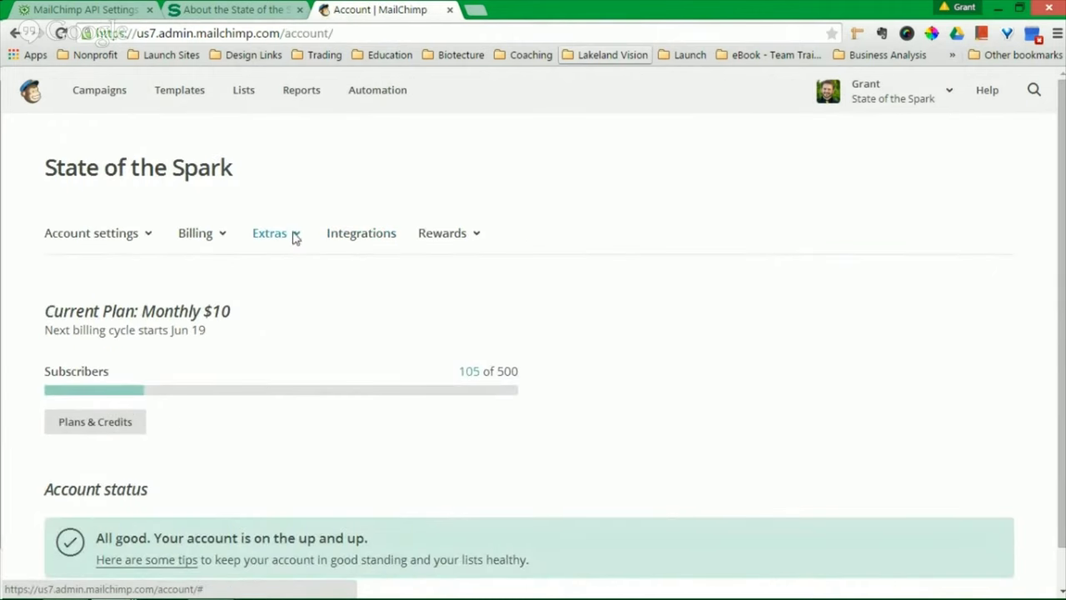
click(294, 237)
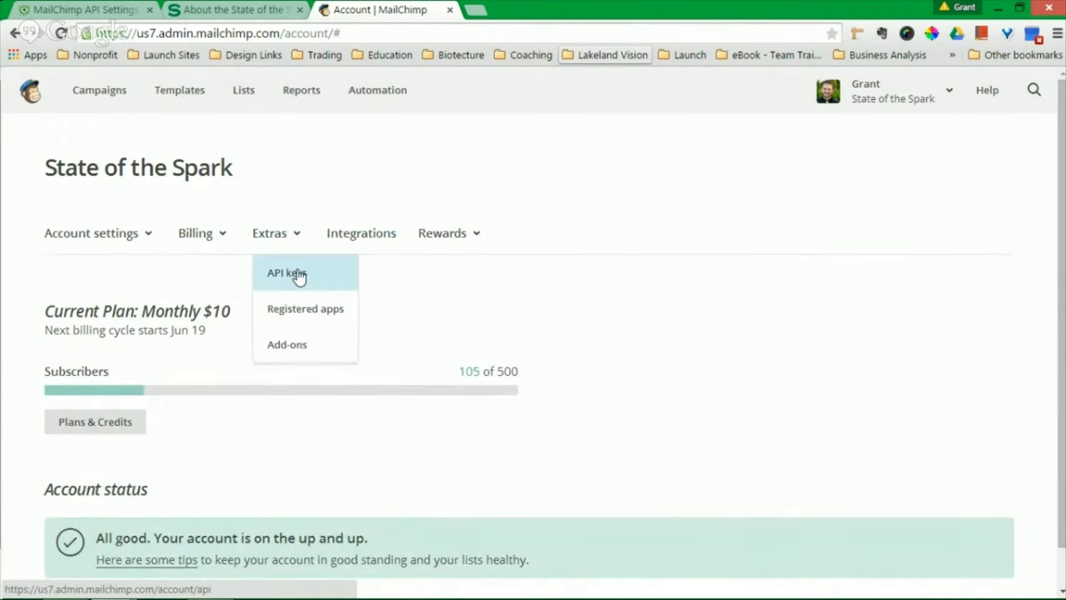
click(299, 275)
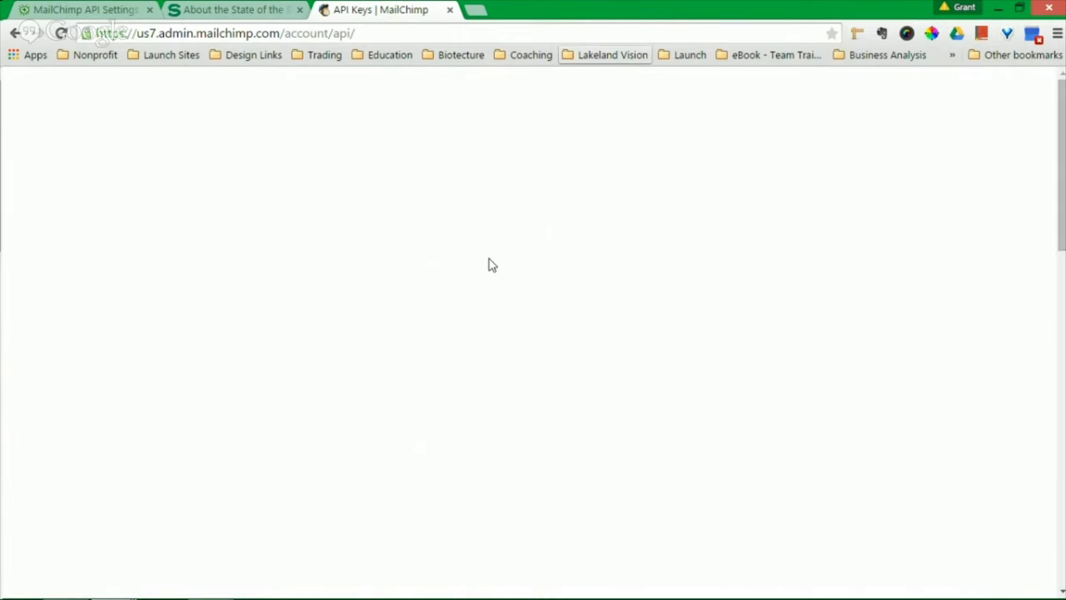
- Generate a new API key and then disable it
scroll(472, 320, down, 5)
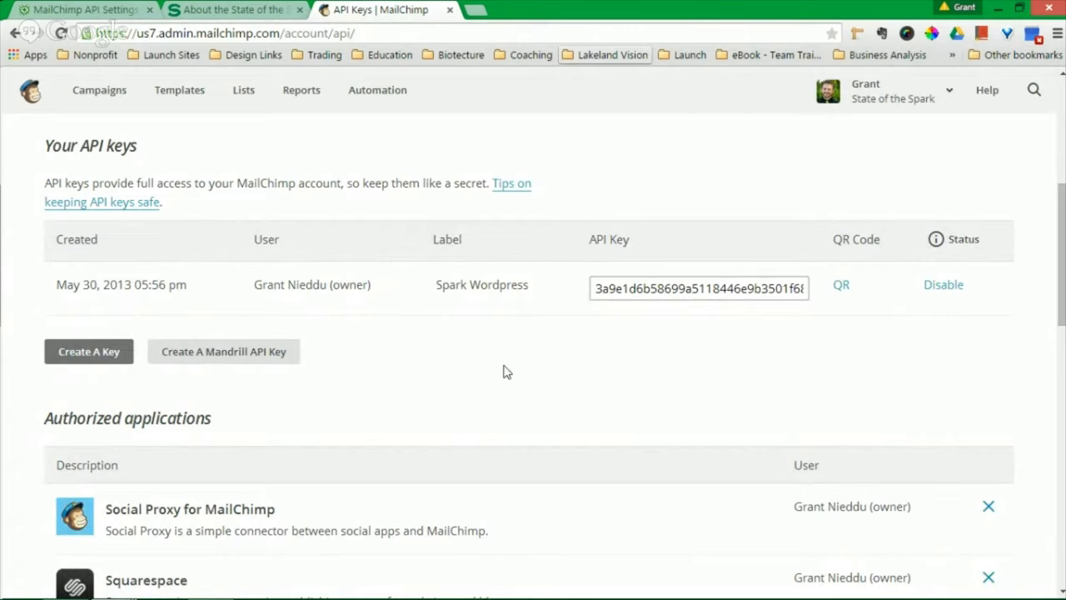
click(69, 364)
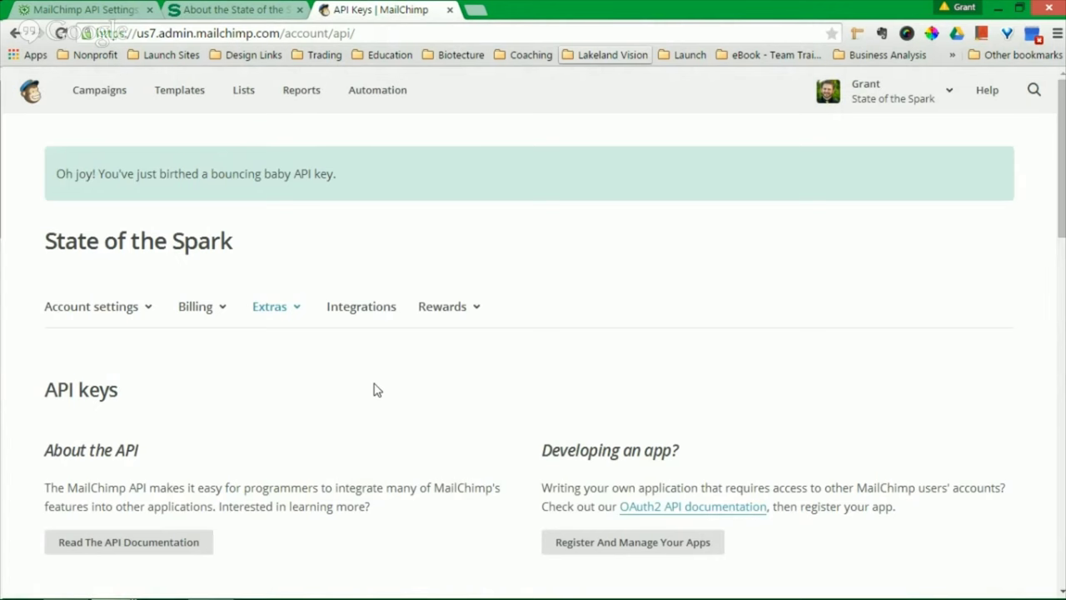
scroll(372, 386, down, 5)
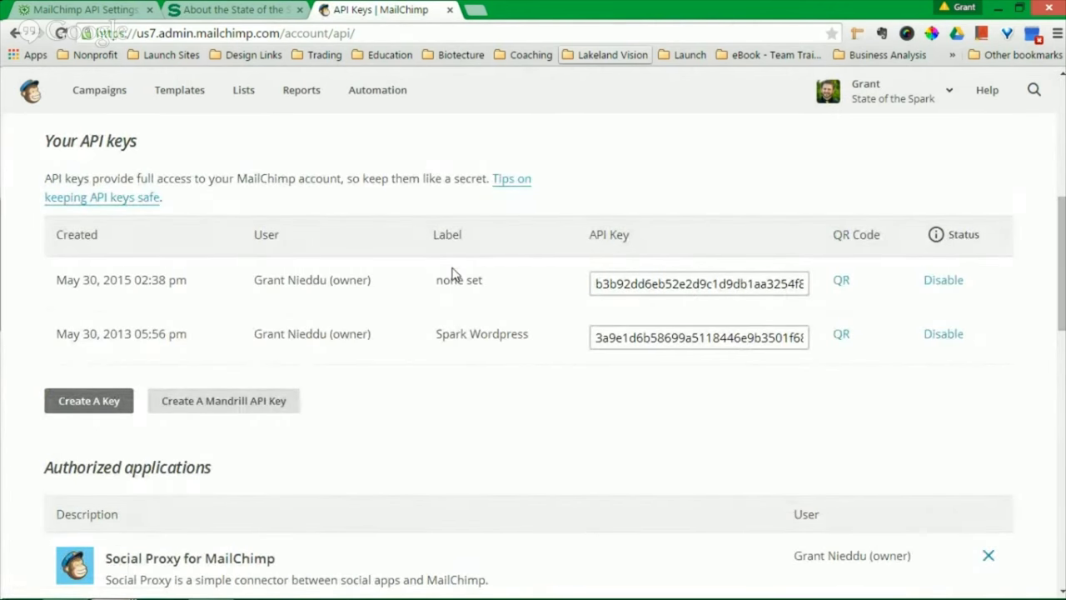
click(949, 285)
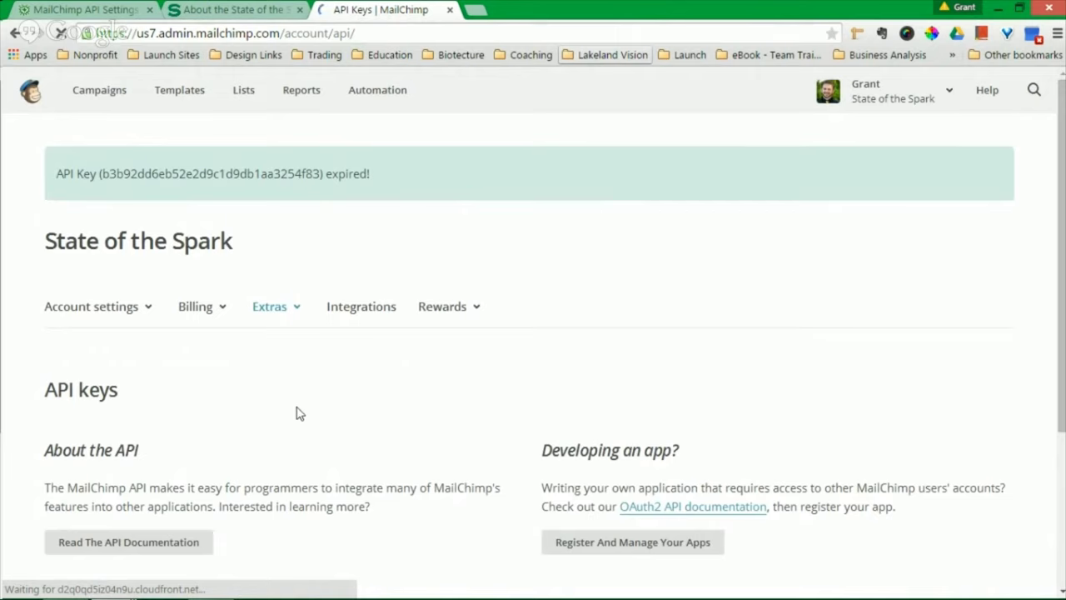
- Select the whole Spark Wordpress API key, then switch to the site's About page tab
click(950, 101)
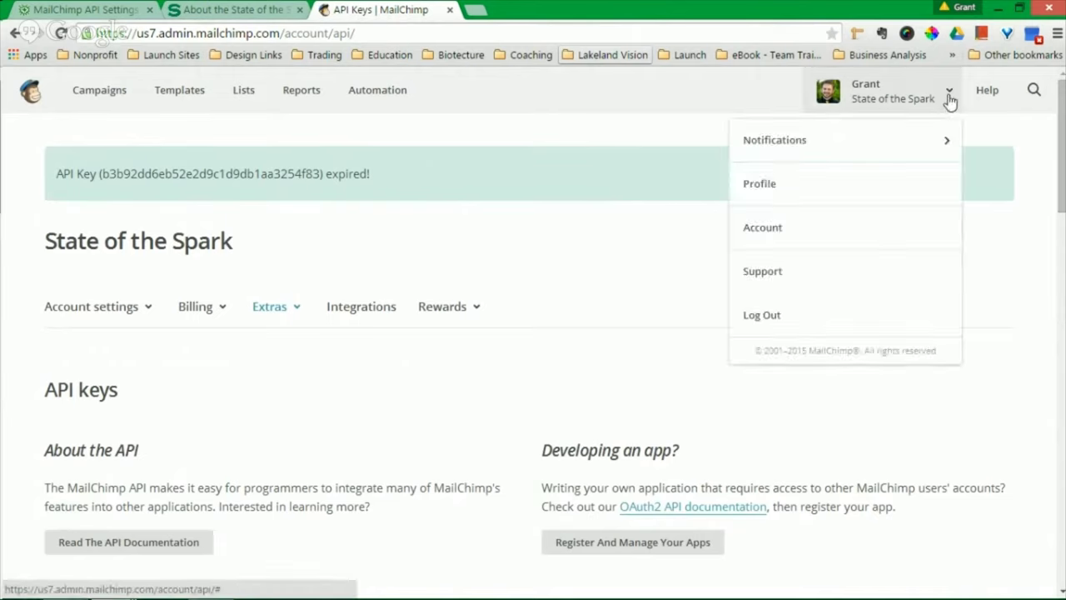
click(502, 246)
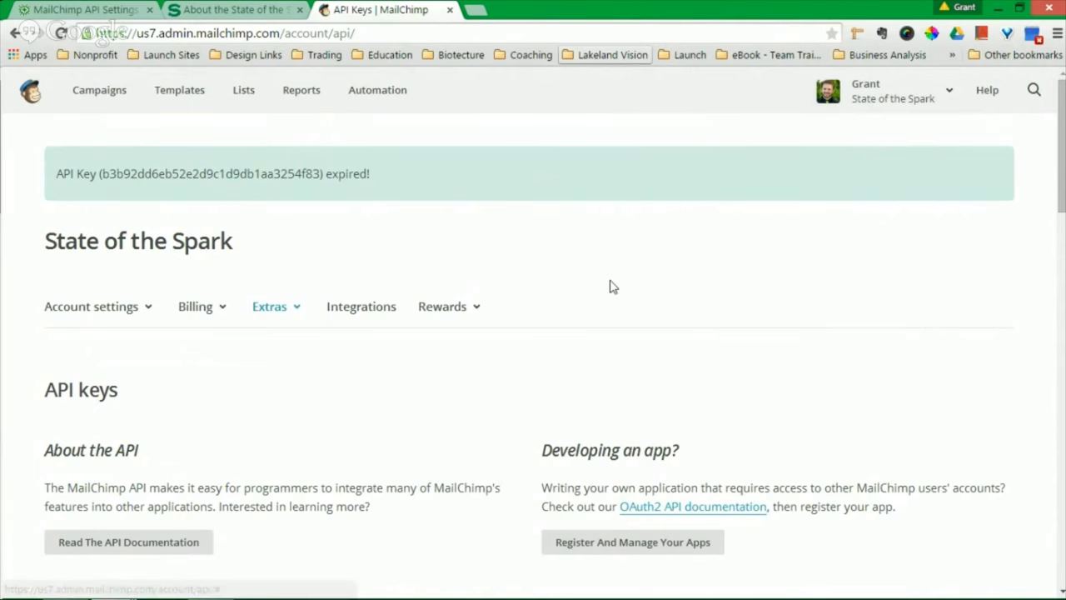
scroll(549, 259, down, 2)
scroll(343, 351, down, 2)
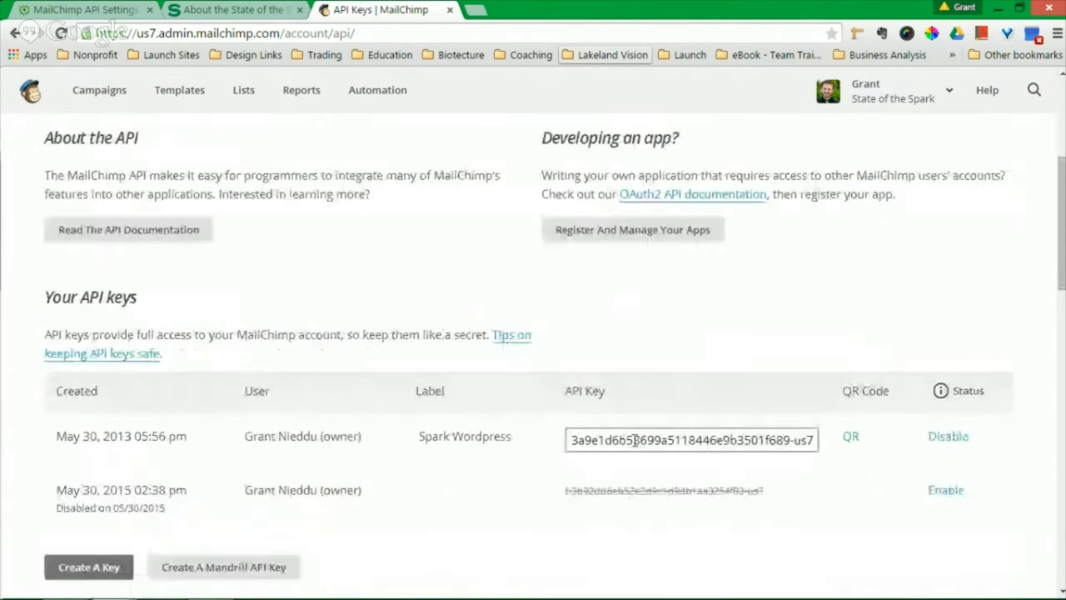
click(646, 440)
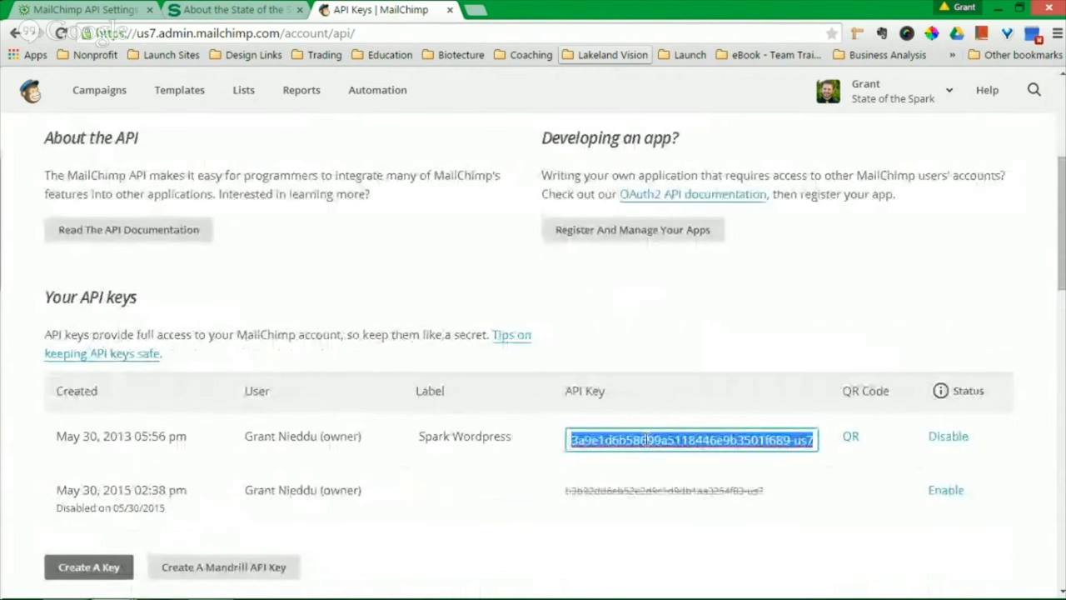
click(266, 9)
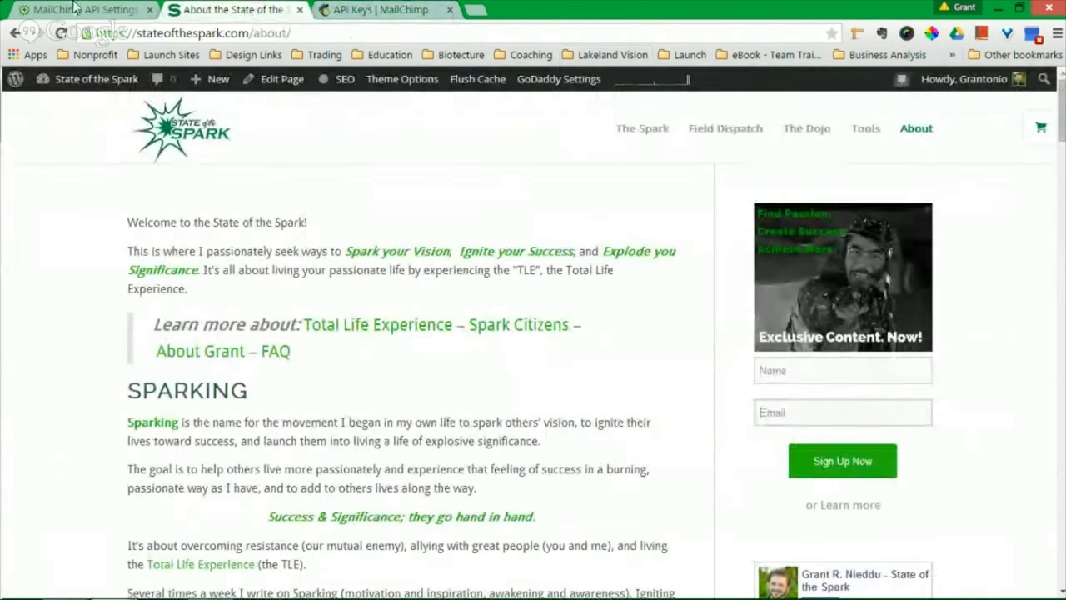
- Put the copied key in the MailChimp API Key field and save the settings
click(73, 7)
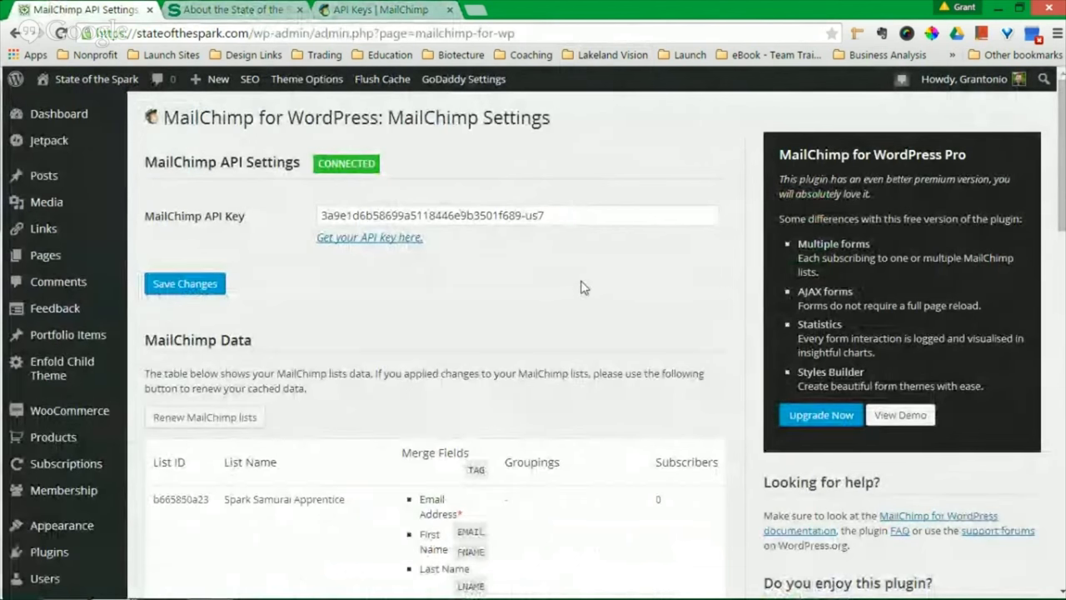
click(558, 215)
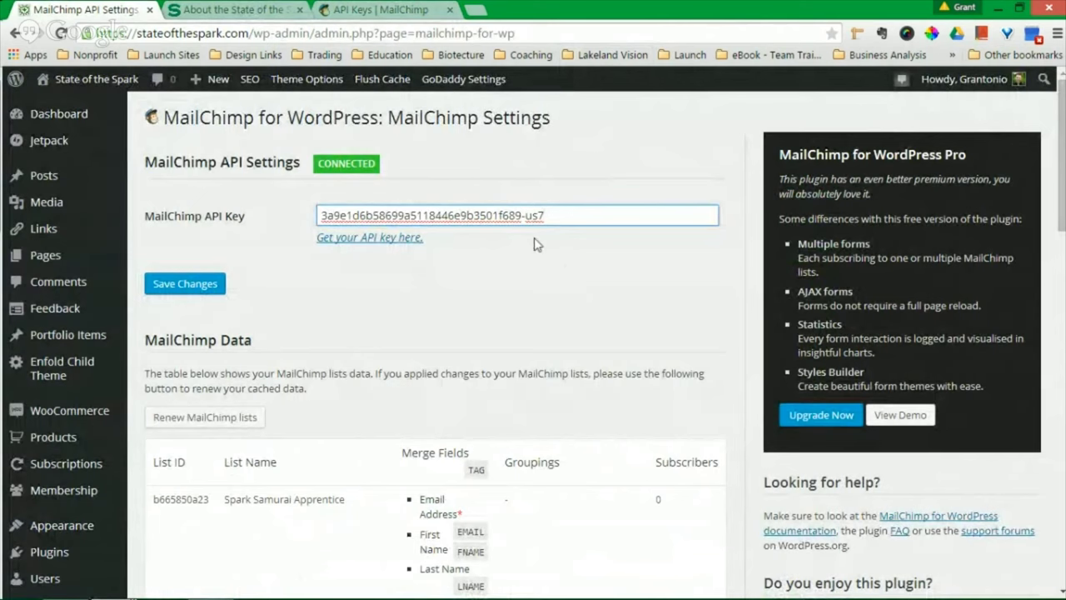
key(ctrl+a)
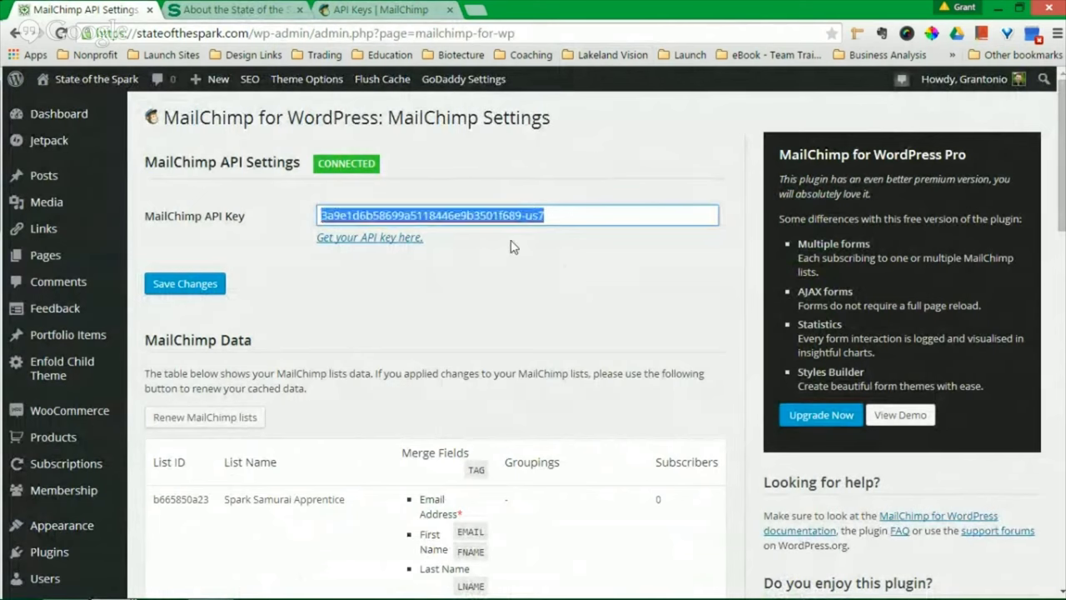
click(514, 248)
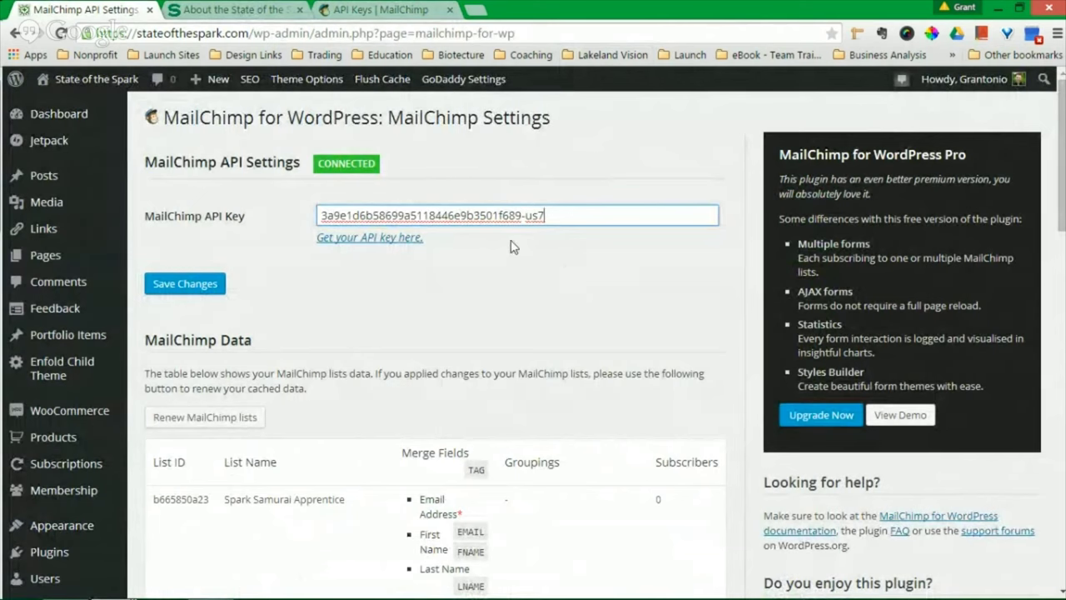
click(198, 293)
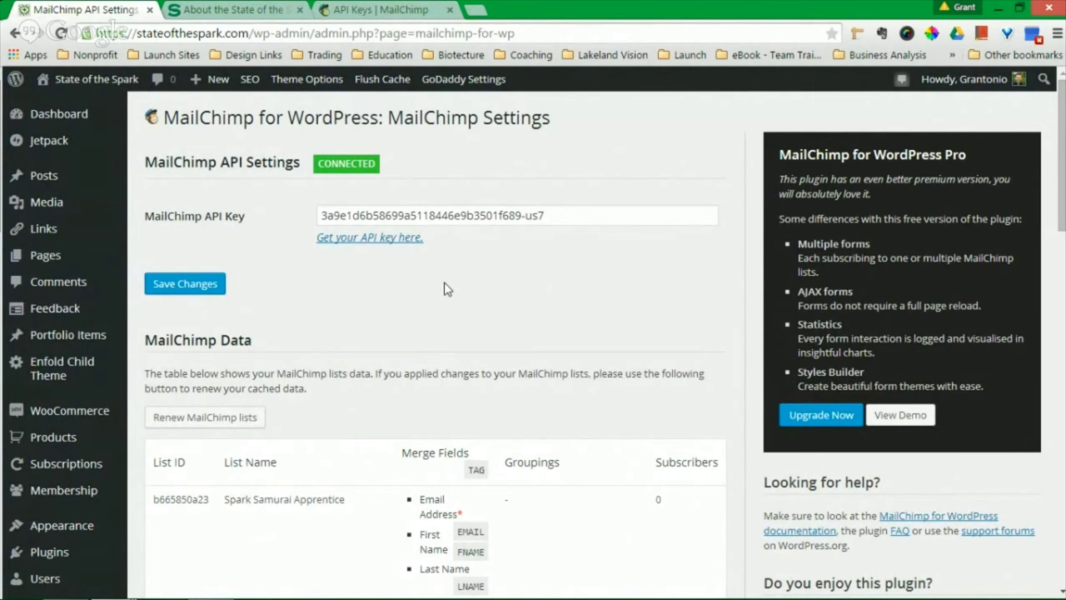
- Scroll through the connected MailChimp lists shown on the settings page
scroll(442, 288, down, 3)
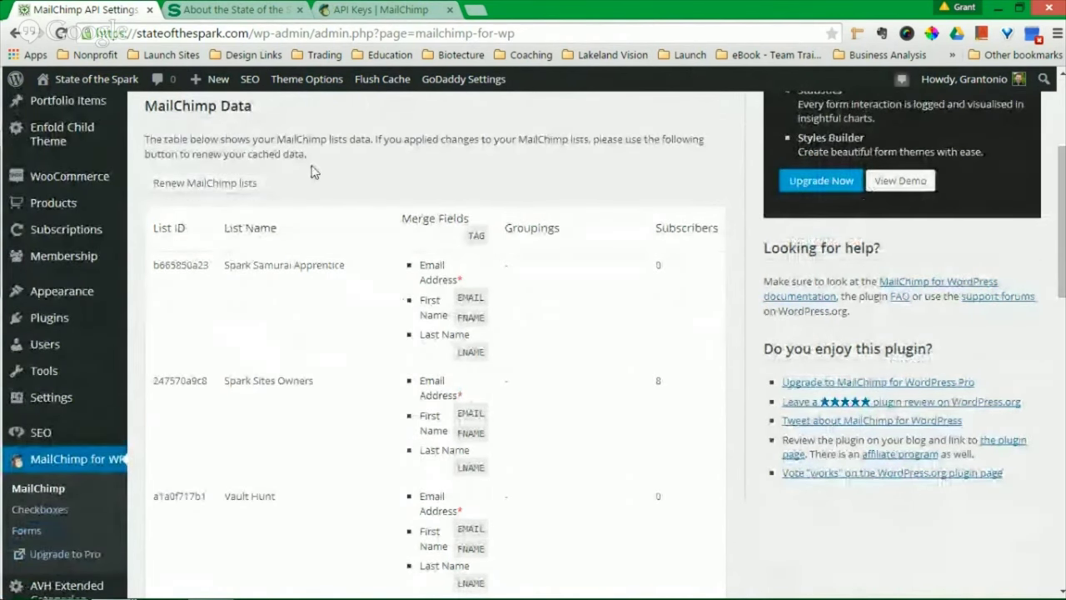
scroll(314, 163, up, 1)
scroll(193, 251, down, 2)
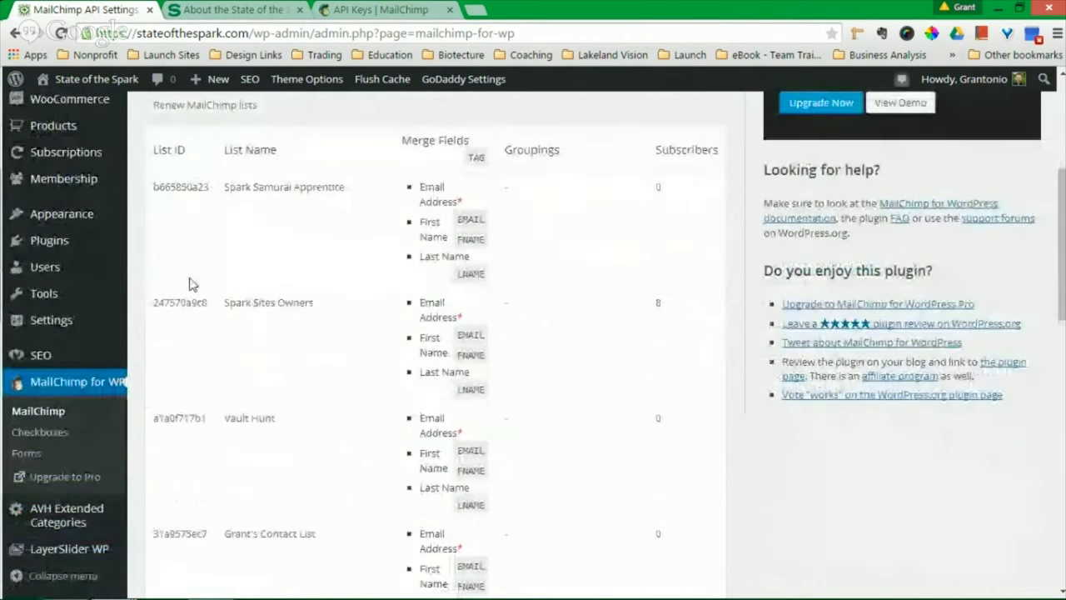
scroll(186, 418, down, 12)
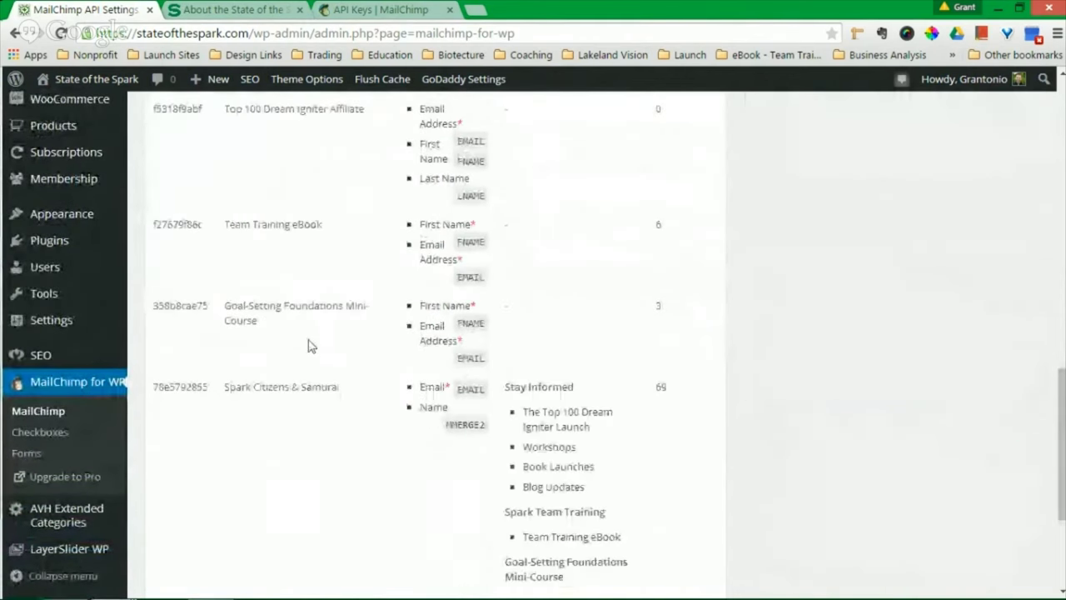
scroll(308, 346, up, 15)
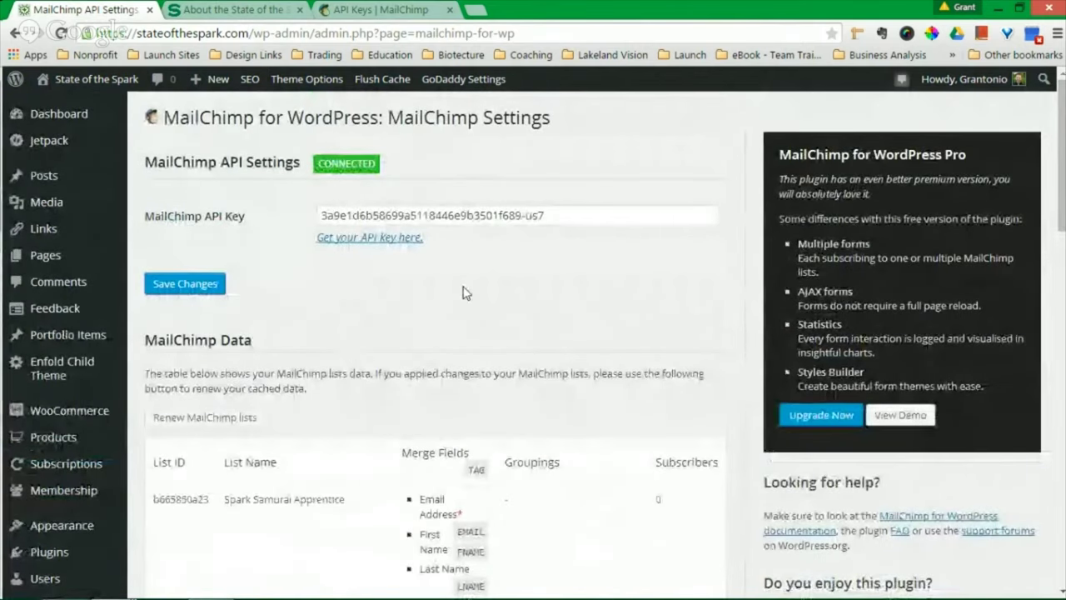
mouse_move(69, 410)
scroll(616, 317, down, 10)
scroll(620, 322, up, 10)
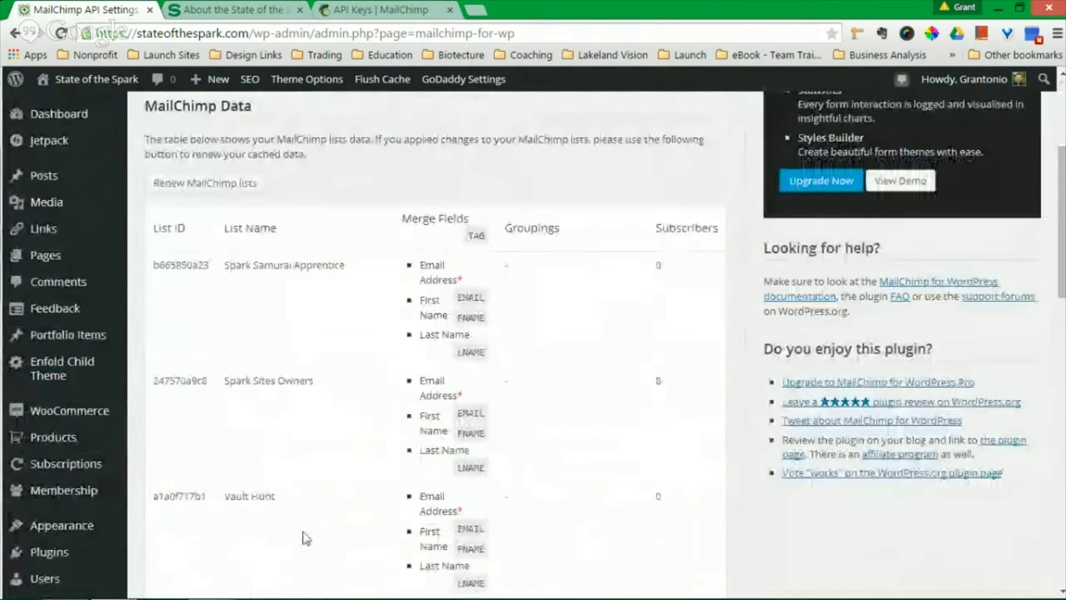
mouse_move(111, 583)
click(266, 523)
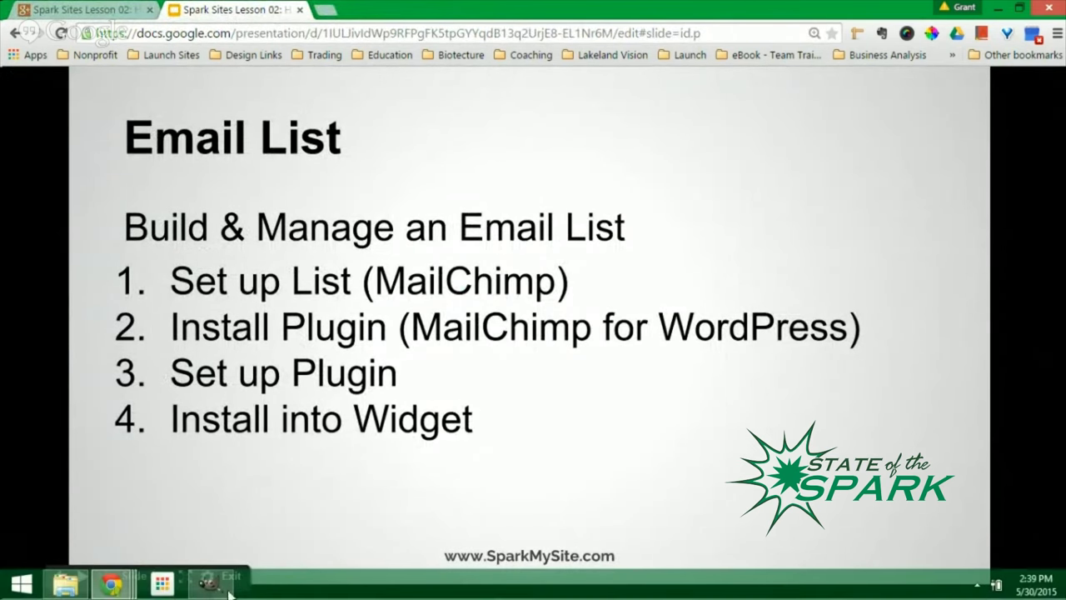
mouse_move(111, 583)
click(129, 524)
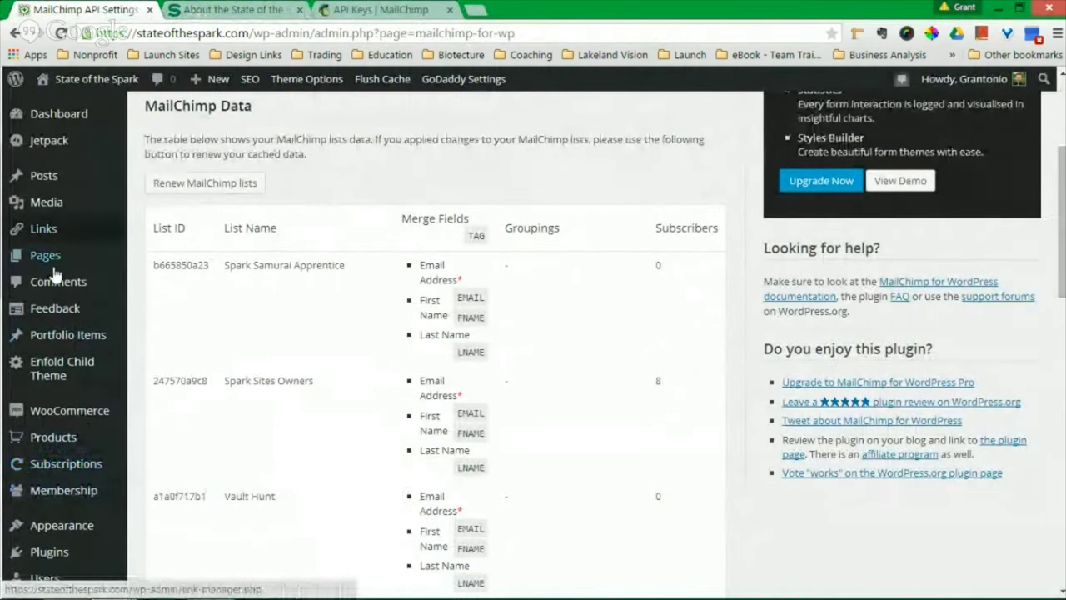
- Open the WordPress Appearance > Widgets management page
mouse_move(52, 526)
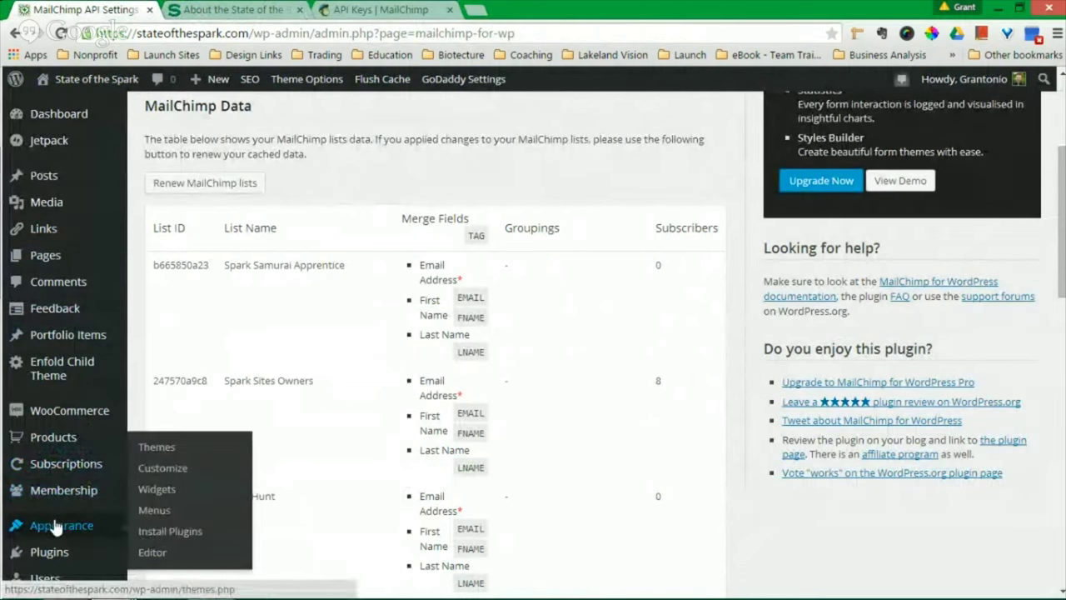
click(157, 489)
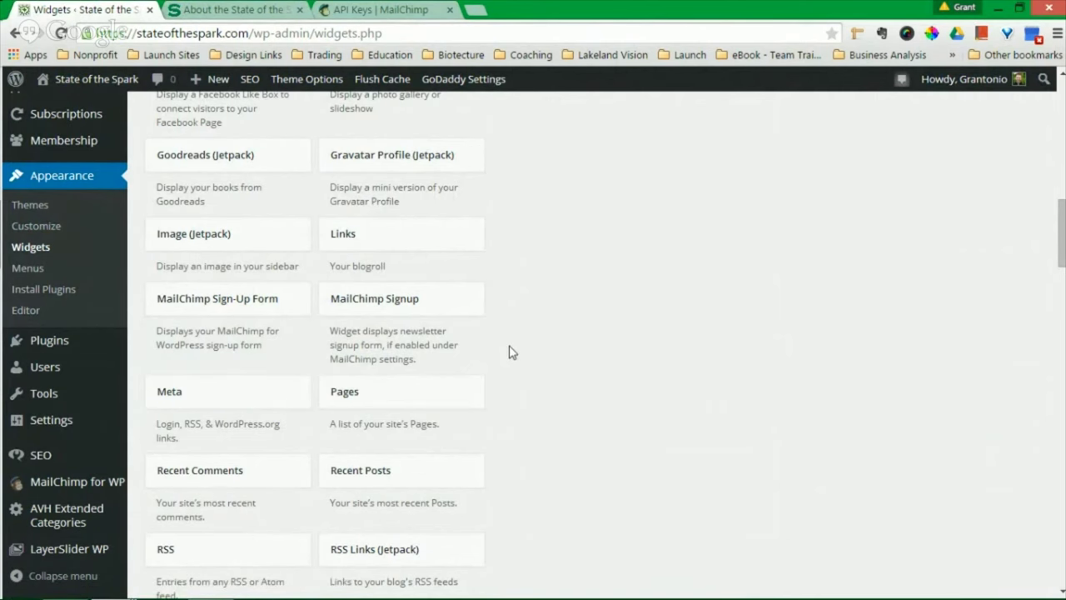
scroll(452, 321, up, 10)
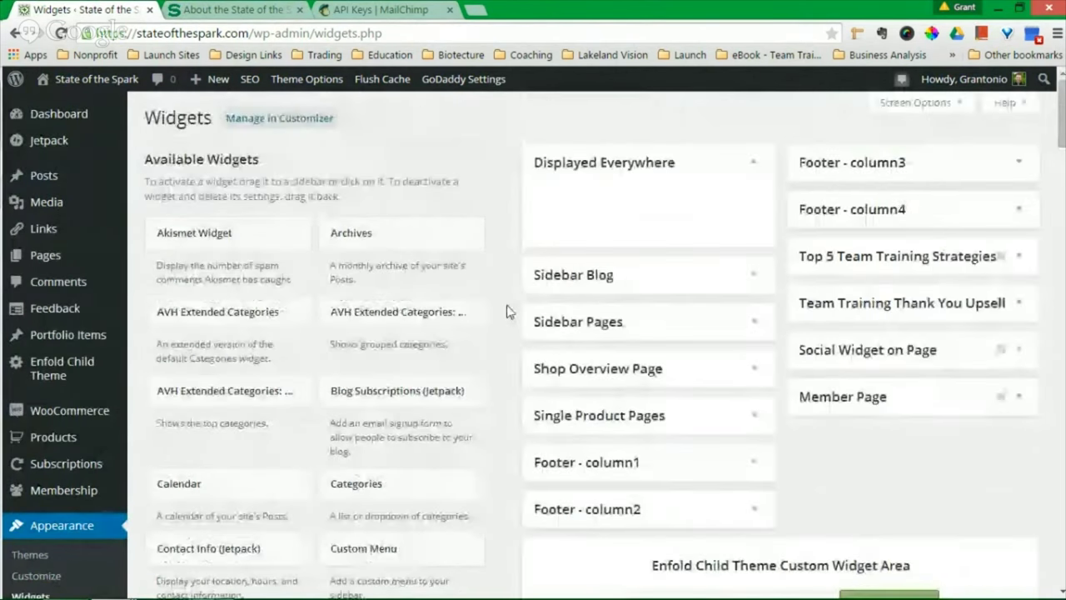
drag(138, 161, 253, 172)
click(500, 250)
- Add a MailChimp Sign-Up Form widget titled 'Join Our Newsletter' to Displayed Everywhere and save it
scroll(499, 254, down, 5)
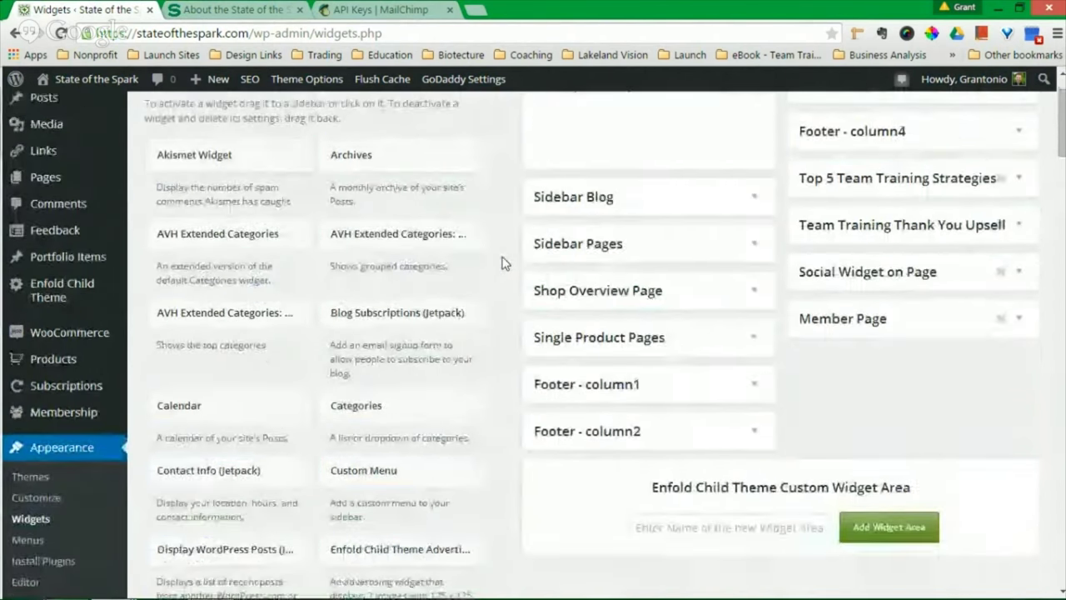
scroll(502, 263, down, 6)
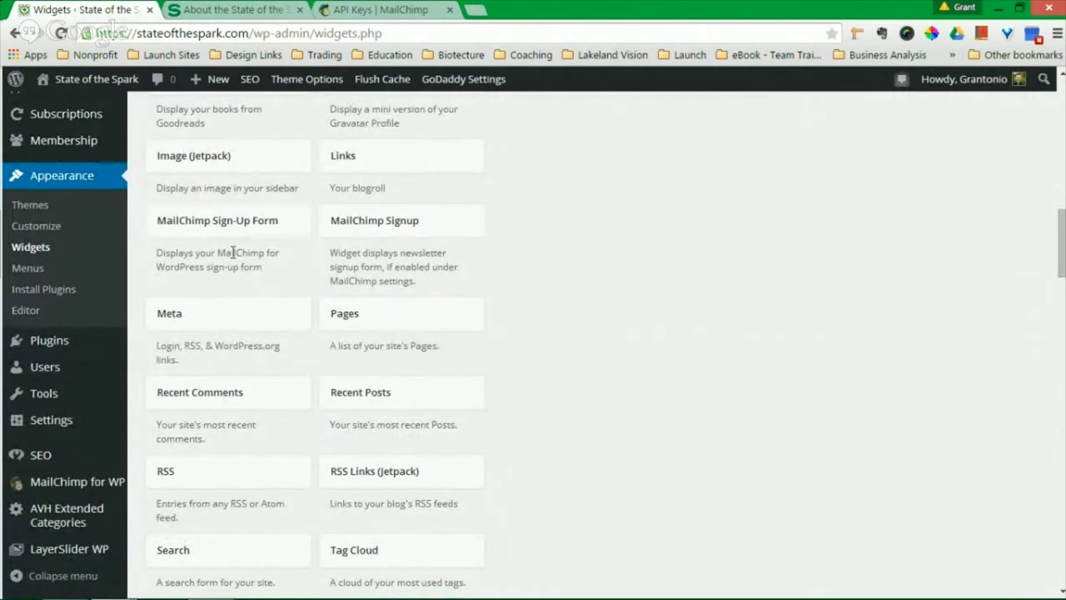
drag(214, 225, 629, 218)
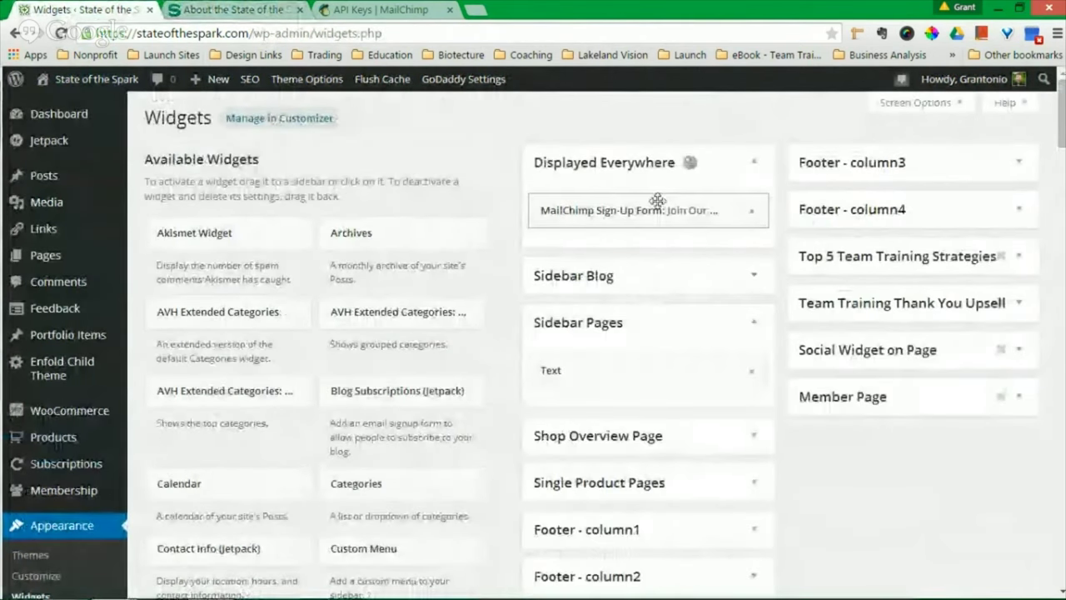
click(751, 211)
drag(649, 265, 541, 265)
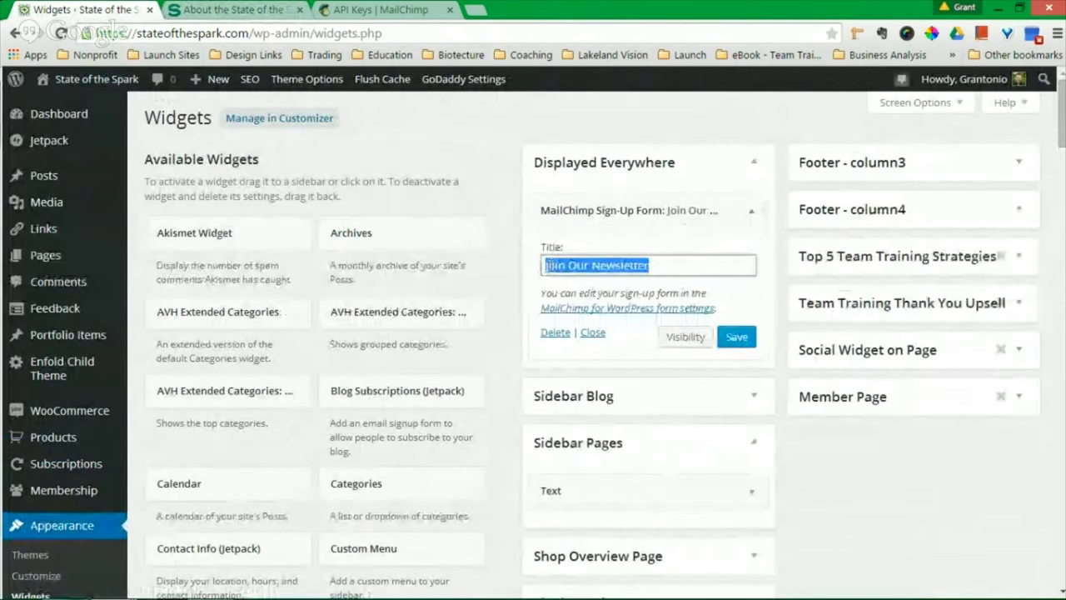
click(737, 337)
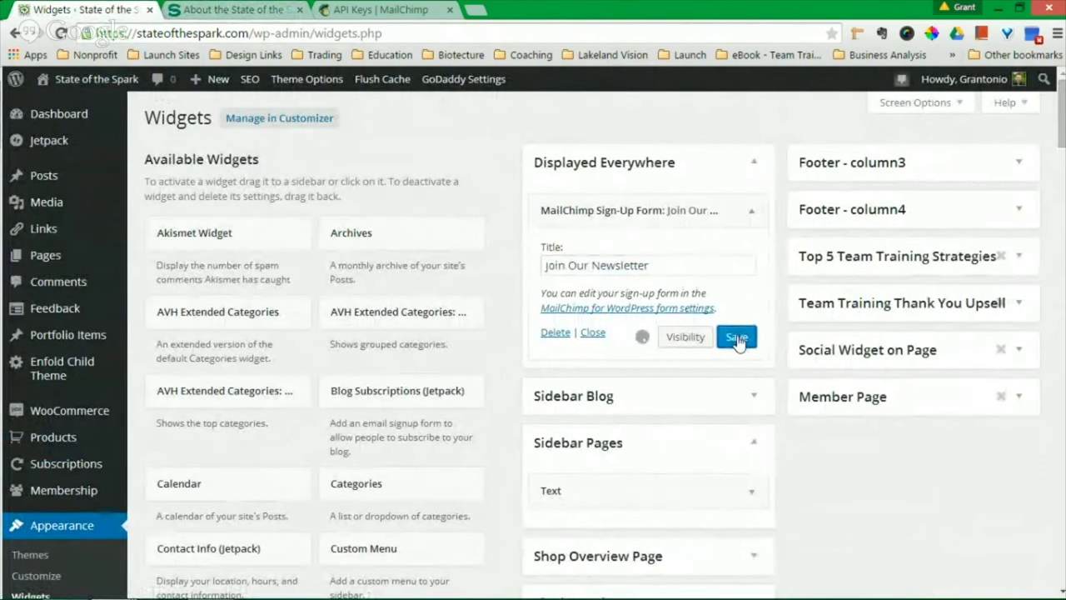
key(ctrl+Tab)
- Type a test email address into the About page's Join Our Newsletter field, then return to Widgets
scroll(697, 317, down, 3)
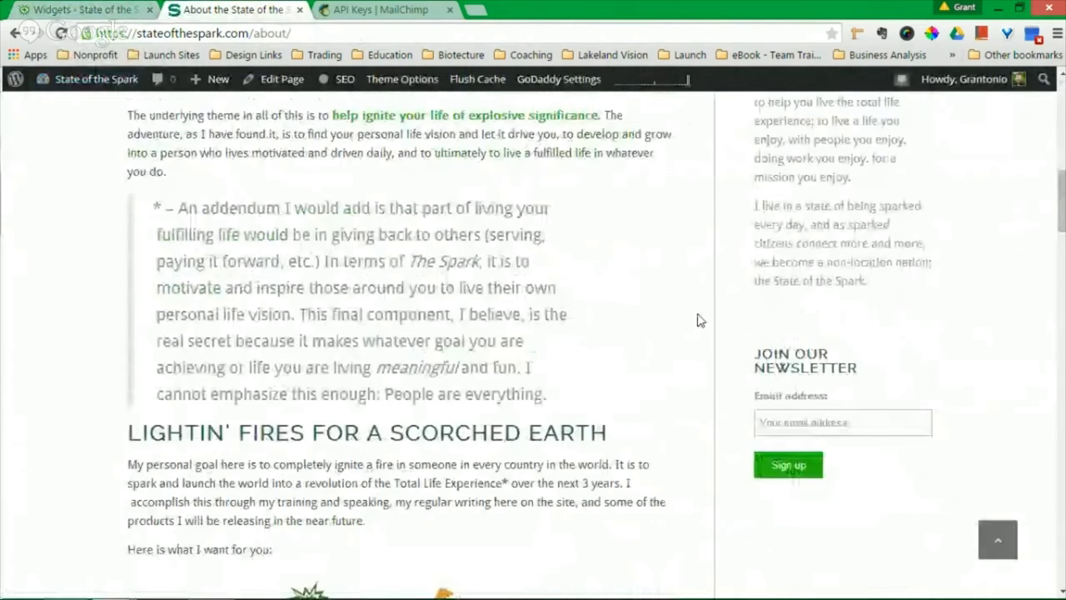
scroll(700, 320, down, 1)
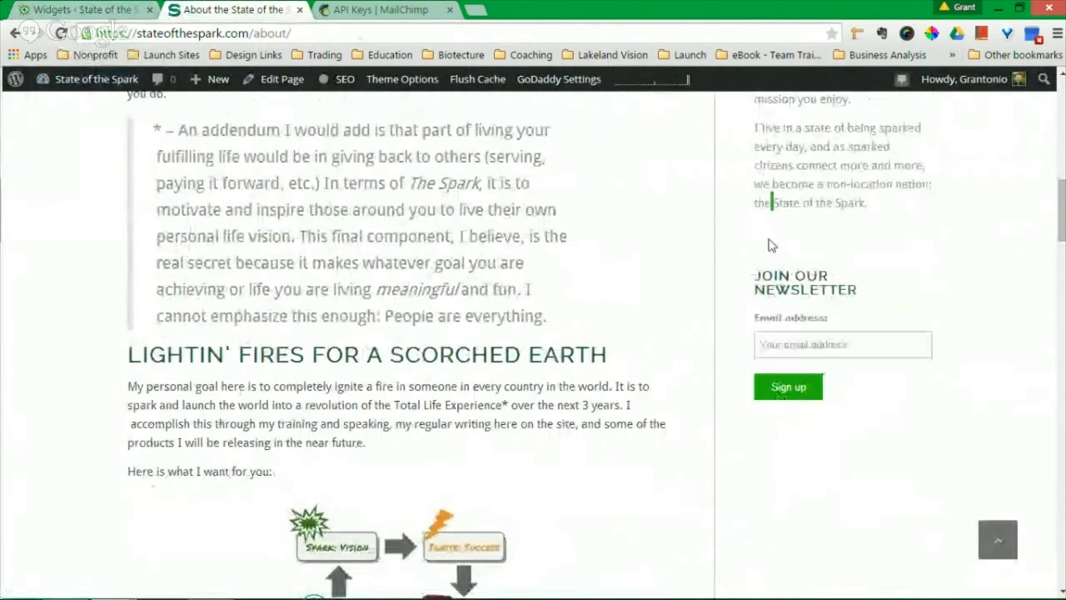
click(855, 340)
text(al)
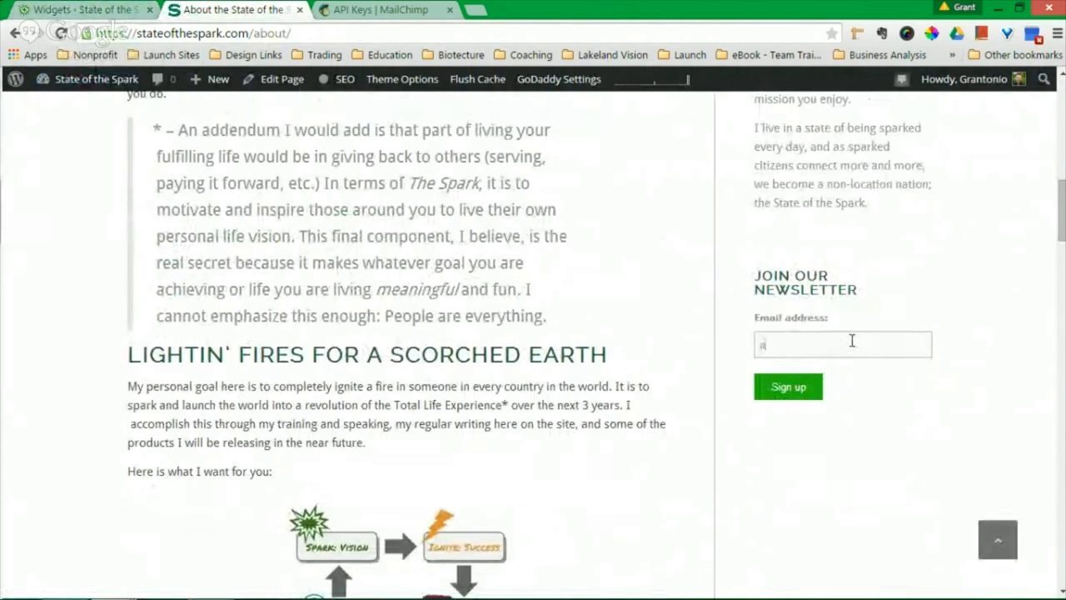
key(BackSpace)
key(BackSpace)
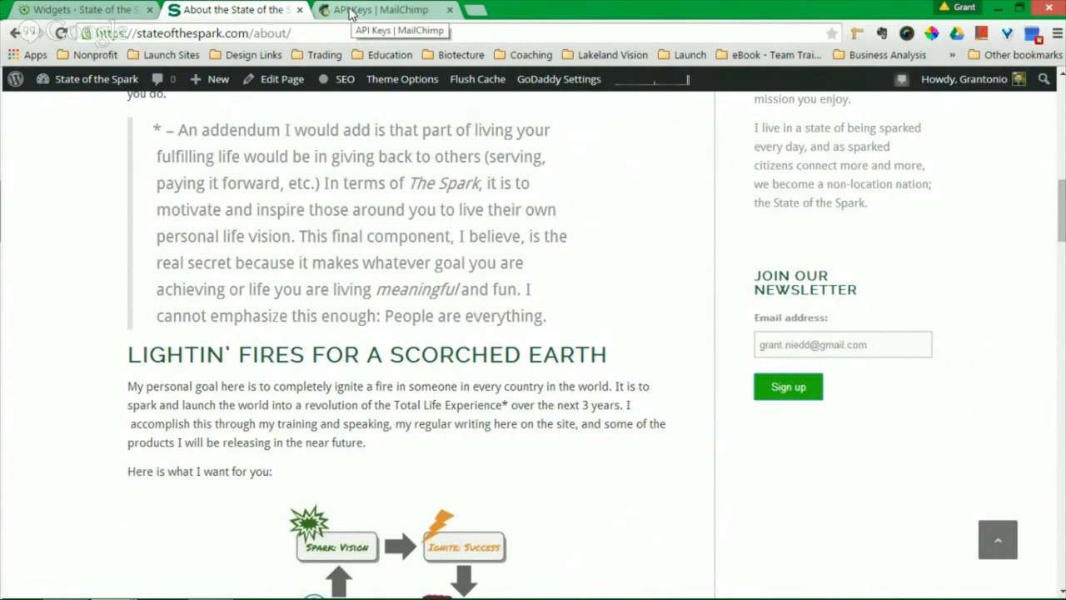
scroll(741, 364, up, 15)
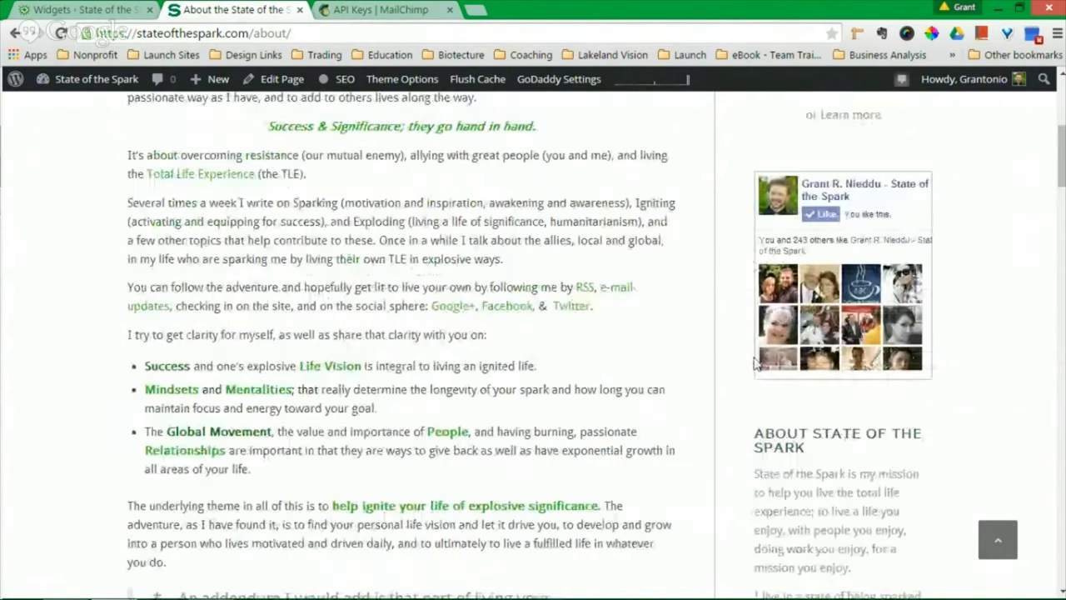
click(40, 8)
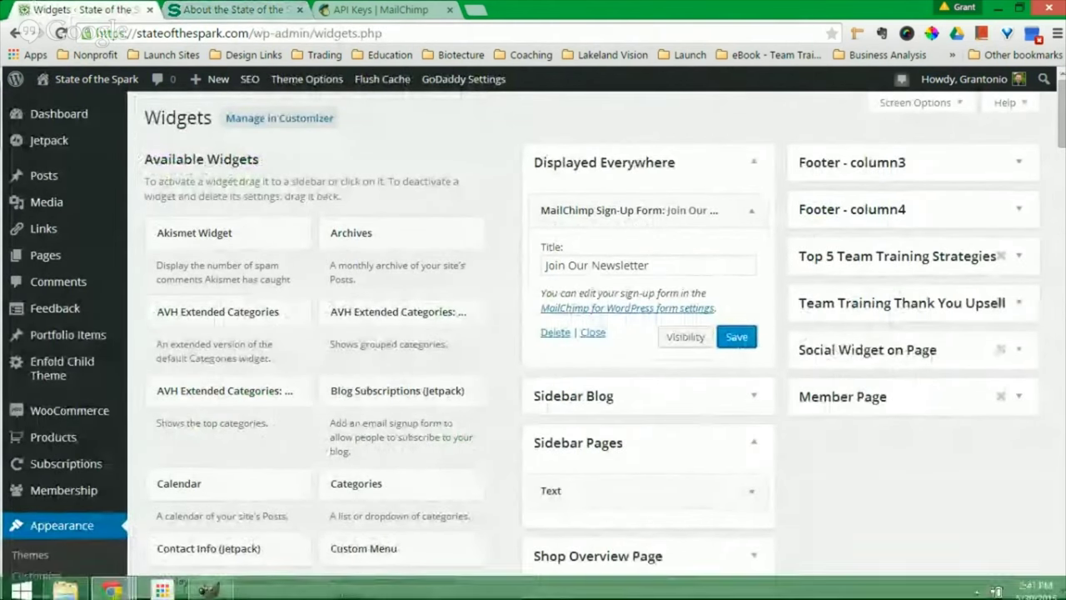
- Bring up the Spark Sites lesson slides, then the Hangouts broadcast window sharing the Email List slide
mouse_move(109, 583)
click(266, 521)
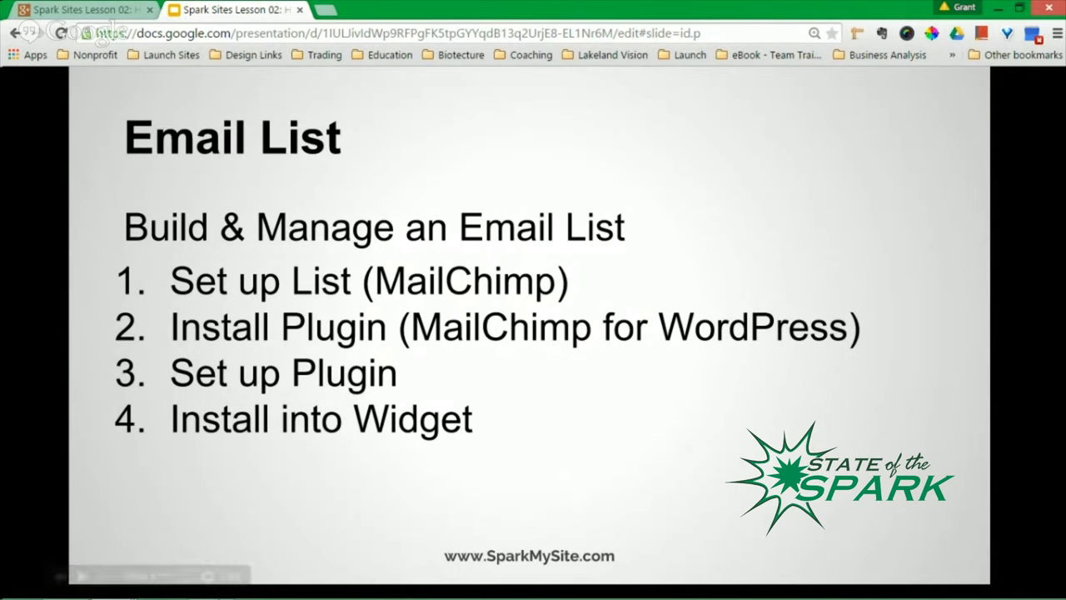
mouse_move(111, 583)
click(380, 518)
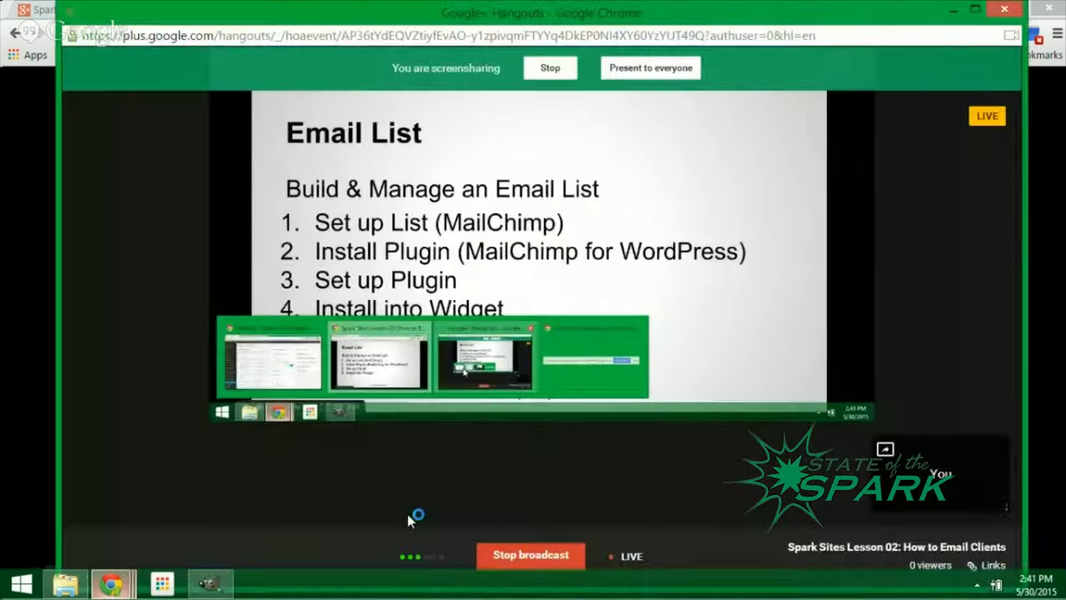